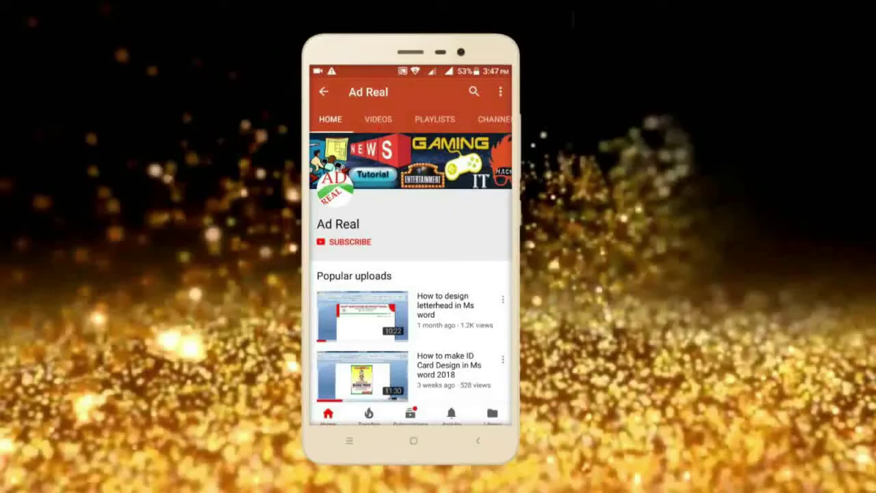
# Step: Subscribe to the YouTube channel during the wedding-sphere intro video
pyautogui.click(350, 241)
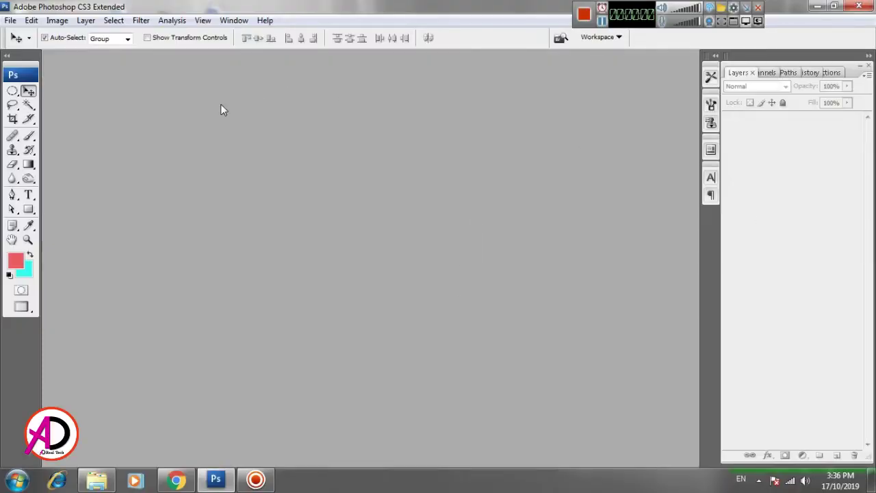
# Step: Create a new document 11 × 9 inches at 300 pixels/inch
pyautogui.click(10, 20)
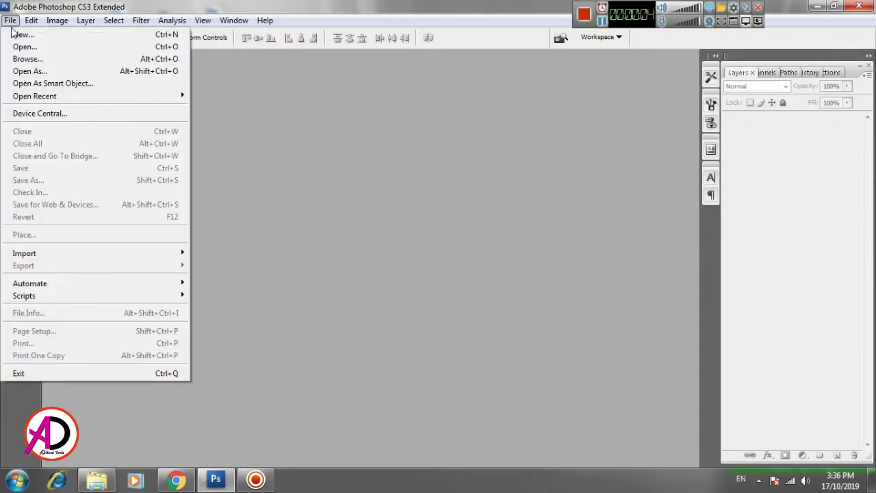
pyautogui.click(72, 34)
pyautogui.click(444, 171)
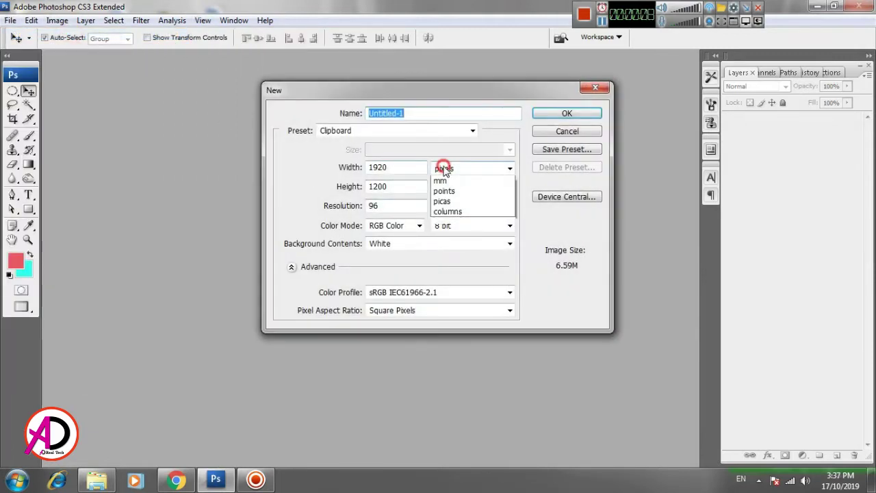
pyautogui.click(449, 196)
pyautogui.click(334, 167)
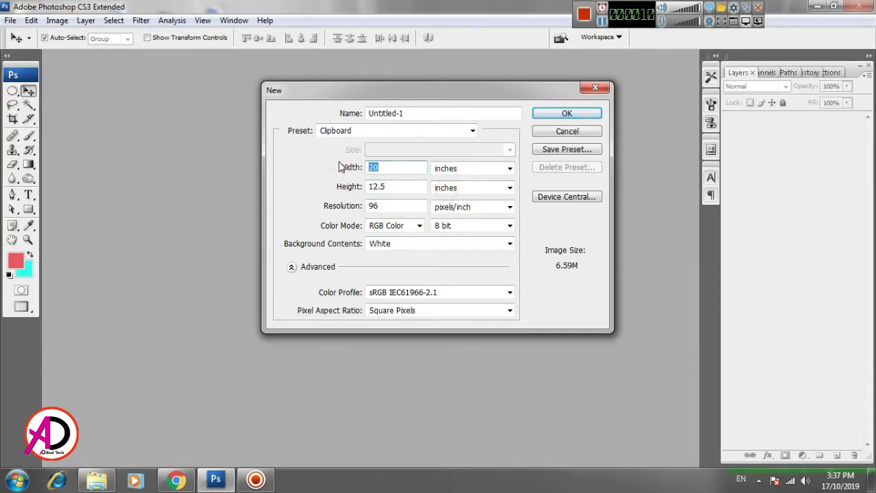
pyautogui.write('11')
pyautogui.press('Tab')
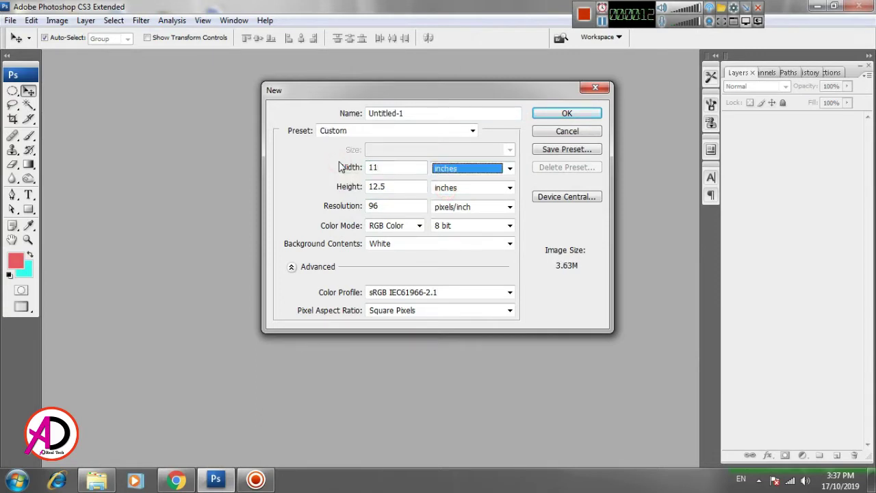
pyautogui.press('Tab')
pyautogui.write('9')
pyautogui.press('Tab')
pyautogui.press('Tab')
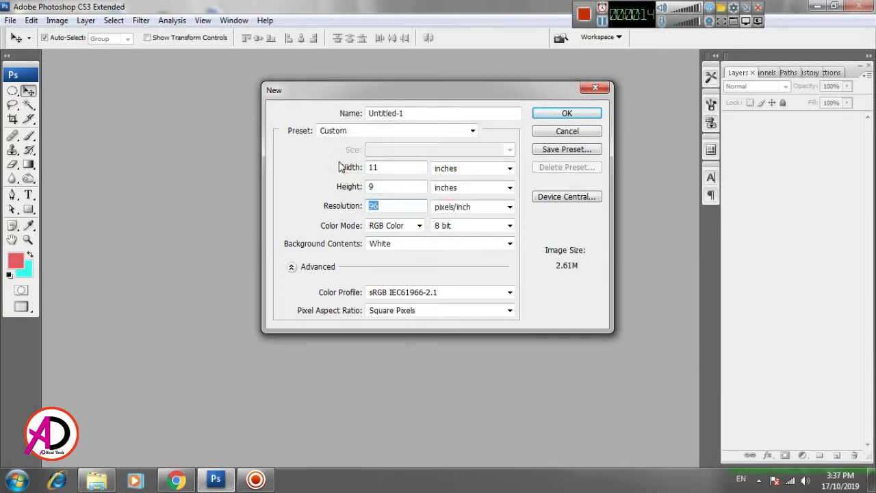
pyautogui.write('300')
pyautogui.click(393, 184)
pyautogui.click(563, 117)
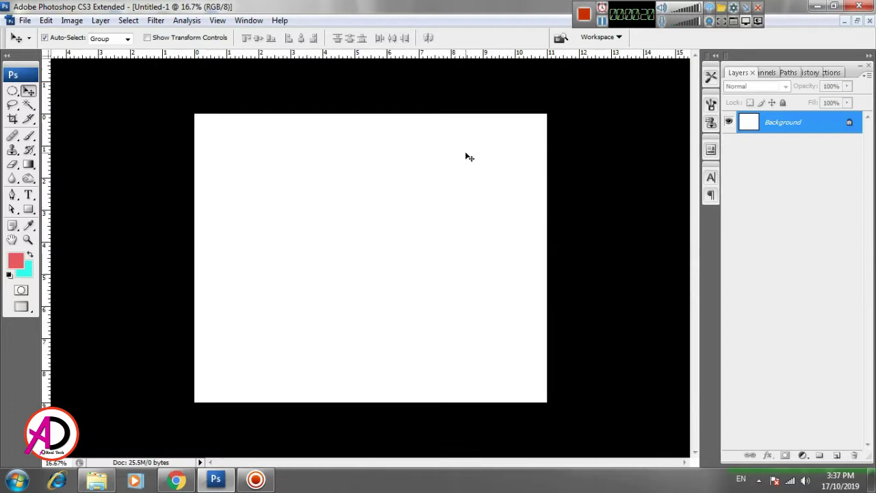
# Step: Switch to full-screen mode with menus and zoom in on the canvas
pyautogui.click(448, 187)
pyautogui.press('f')
pyautogui.press('f')
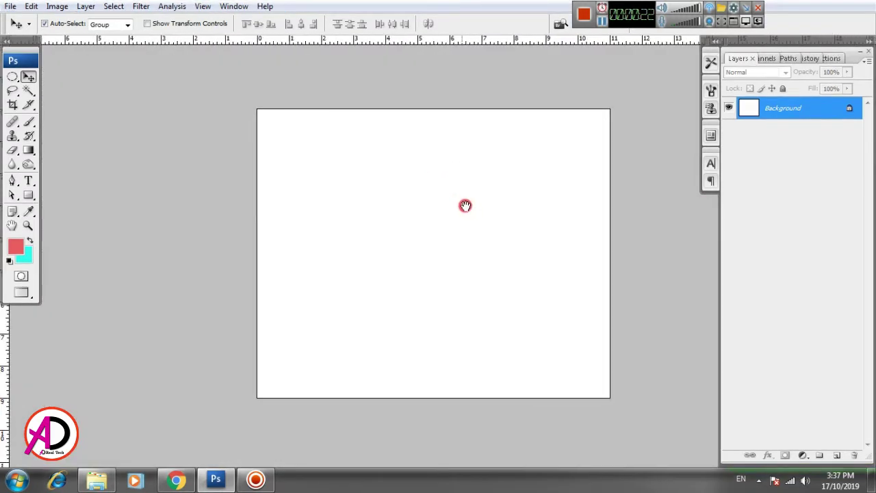
pyautogui.click(457, 212)
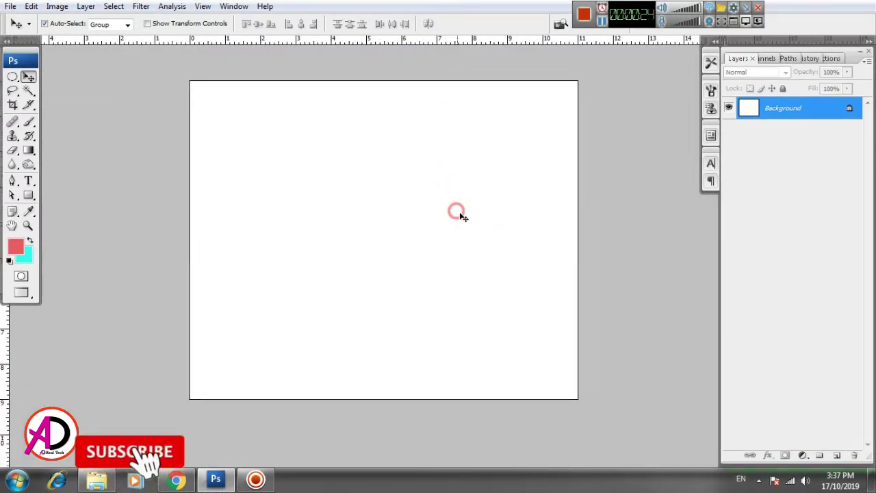
pyautogui.click(472, 215)
pyautogui.click(473, 221)
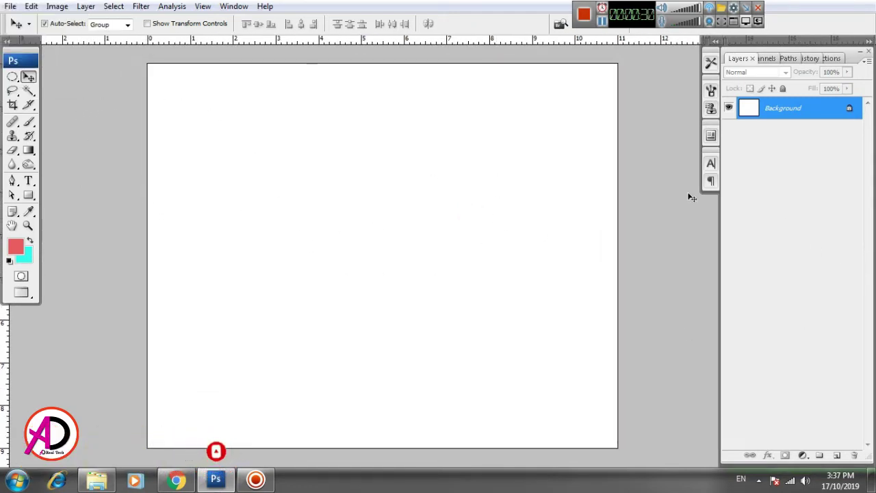
# Step: Choose the Rectangle tool with a light red shape colour
pyautogui.click(27, 197)
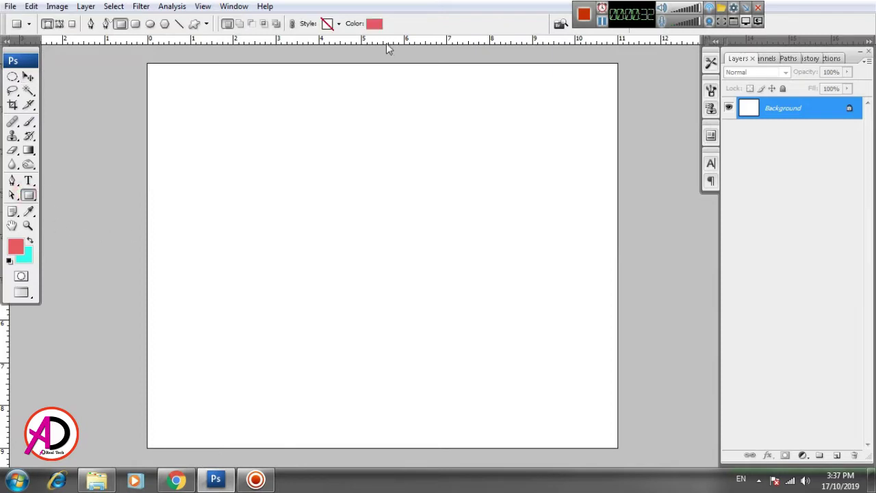
pyautogui.click(376, 24)
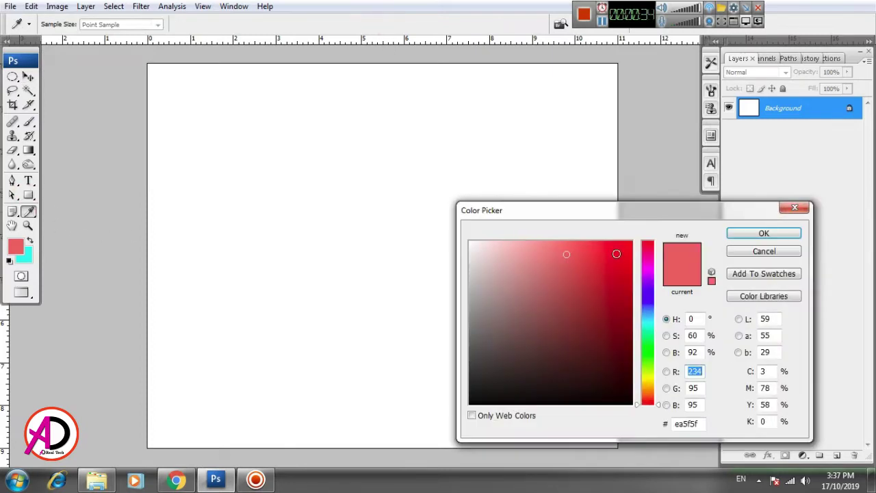
pyautogui.moveTo(615, 282); pyautogui.dragTo(626, 314)
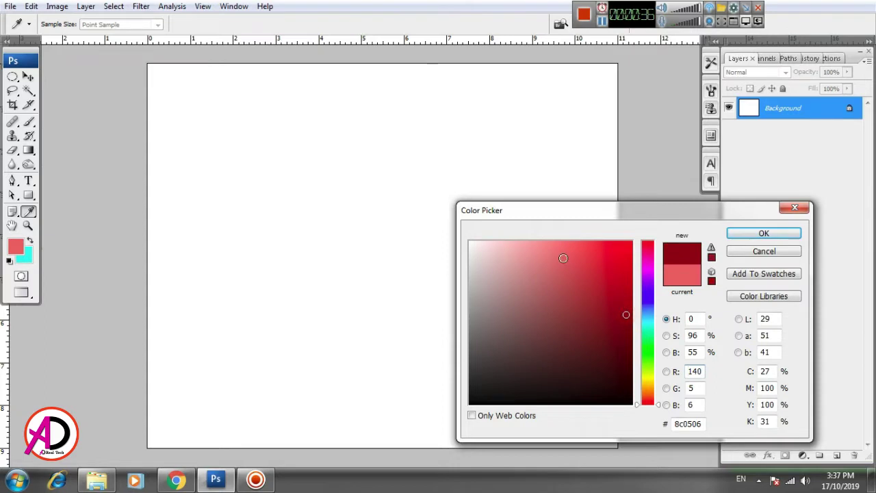
pyautogui.click(564, 258)
pyautogui.click(563, 247)
pyautogui.click(764, 233)
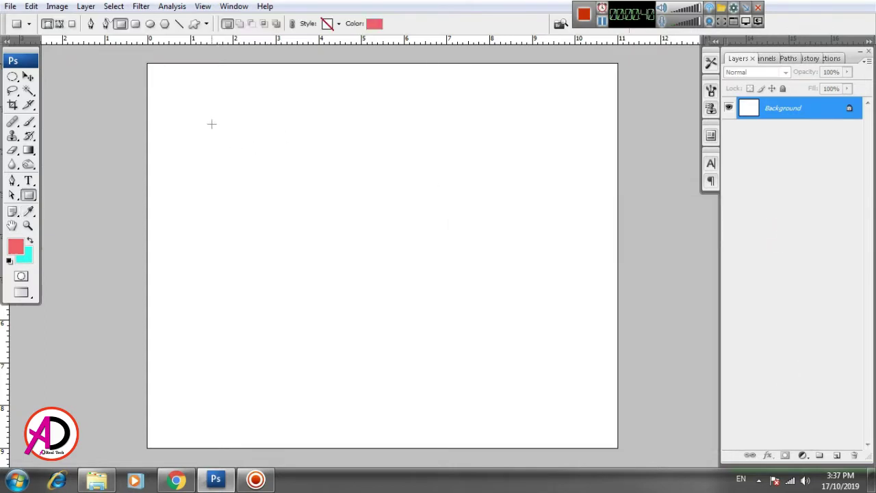
# Step: Draw a square near the canvas's upper left, then deselect its layer
pyautogui.moveTo(211, 124); pyautogui.dragTo(266, 168)
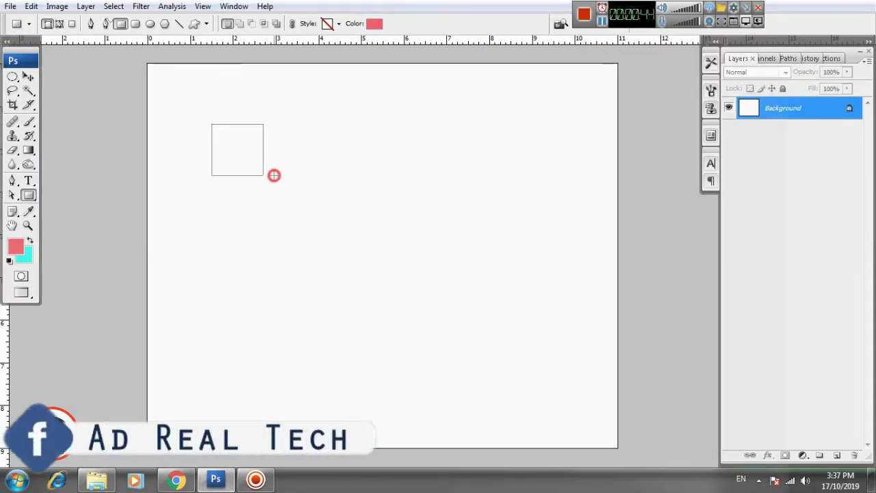
pyautogui.moveTo(267, 167); pyautogui.dragTo(275, 177)
pyautogui.click(28, 77)
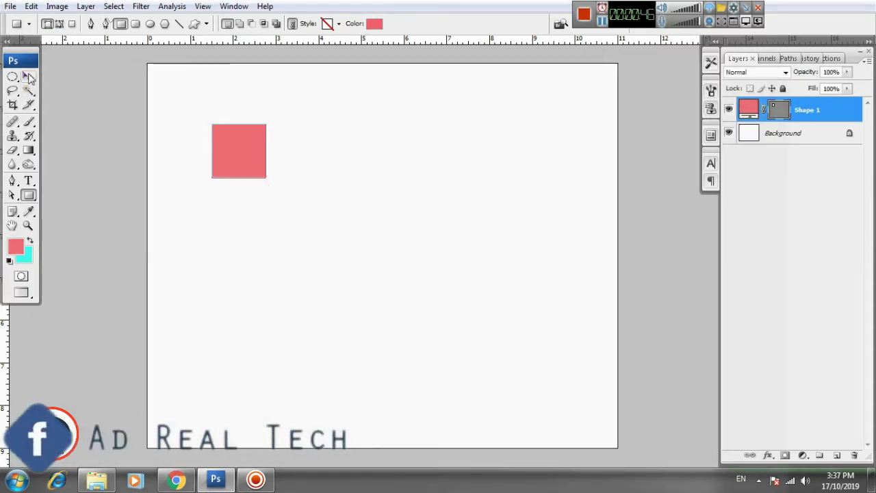
pyautogui.click(393, 240)
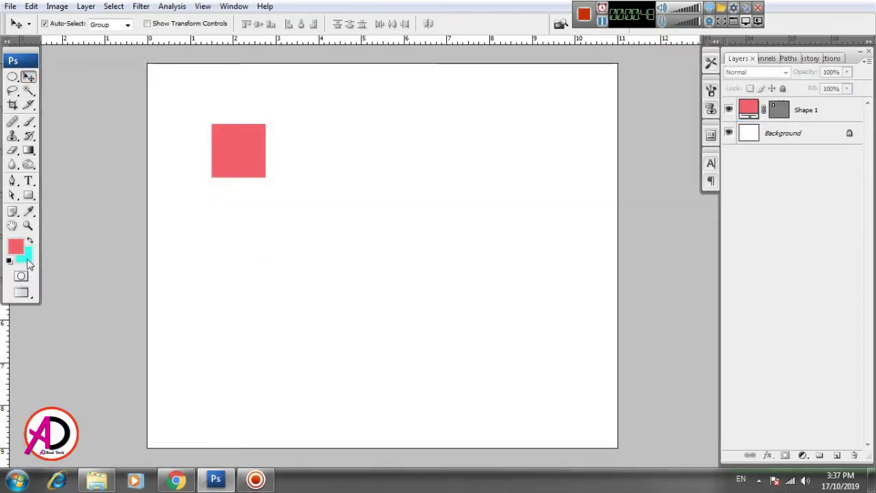
# Step: Fill the Background layer with grey #838383
pyautogui.click(27, 264)
pyautogui.click(469, 320)
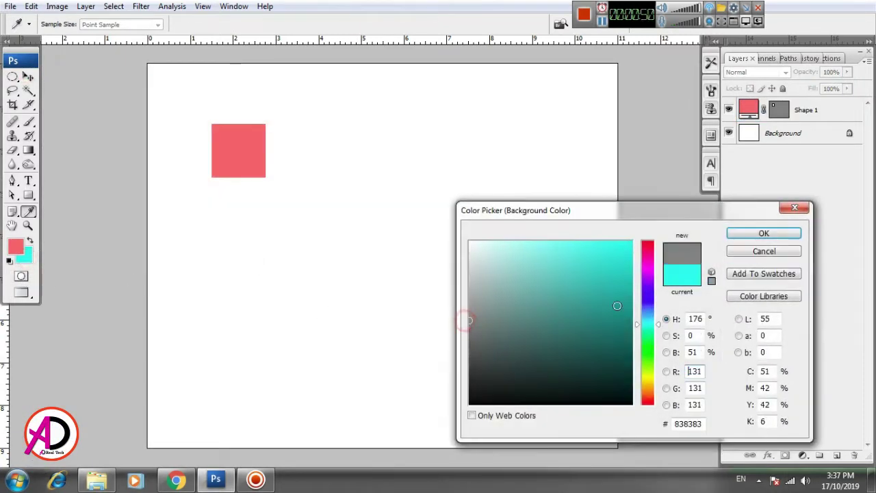
pyautogui.click(764, 233)
pyautogui.click(813, 134)
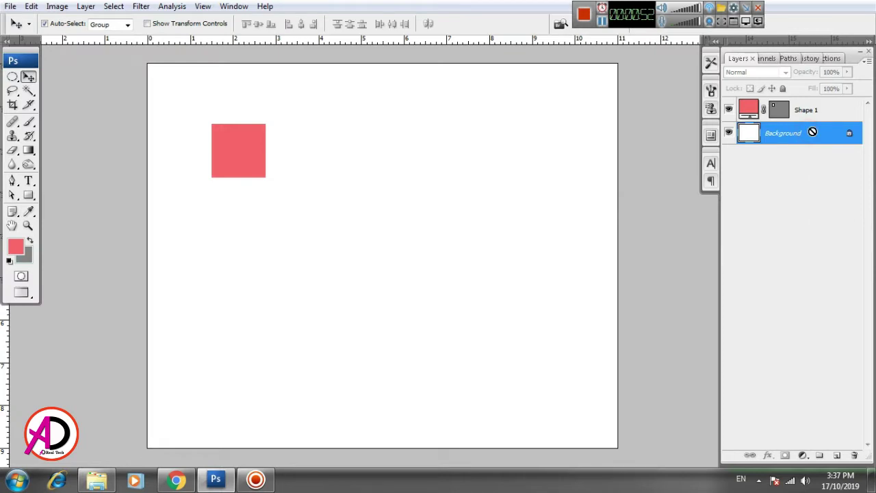
pyautogui.hotkey('ctrl', 'BackSpace')
# Step: Move the pink square closer to the canvas's top-left corner
pyautogui.hotkey('ctrl', '+')
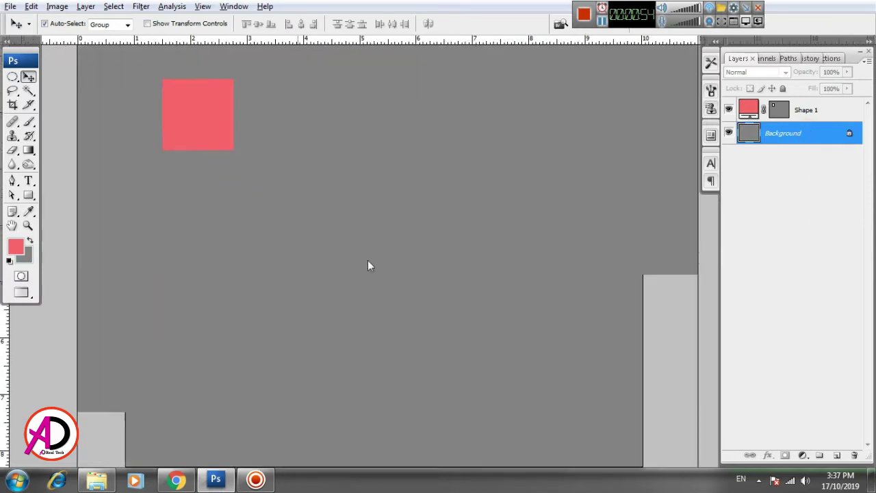
pyautogui.moveTo(368, 260); pyautogui.dragTo(438, 293)
pyautogui.hotkey('ctrl', '-')
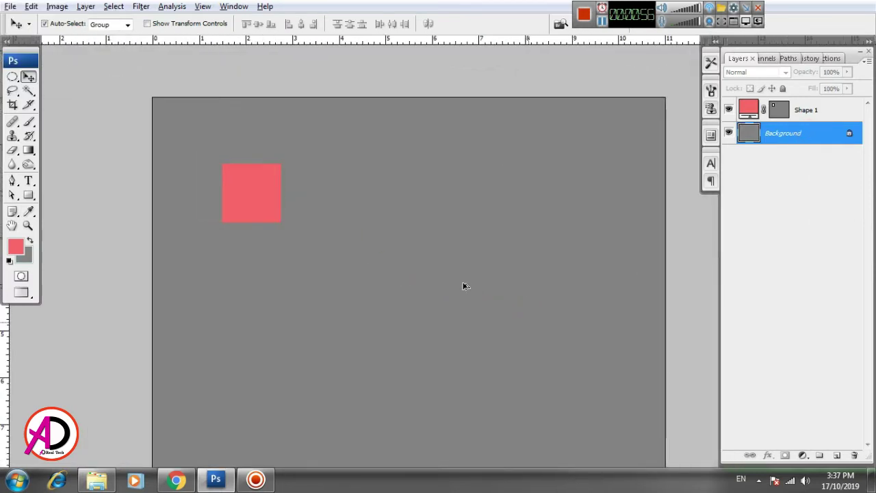
pyautogui.click(28, 76)
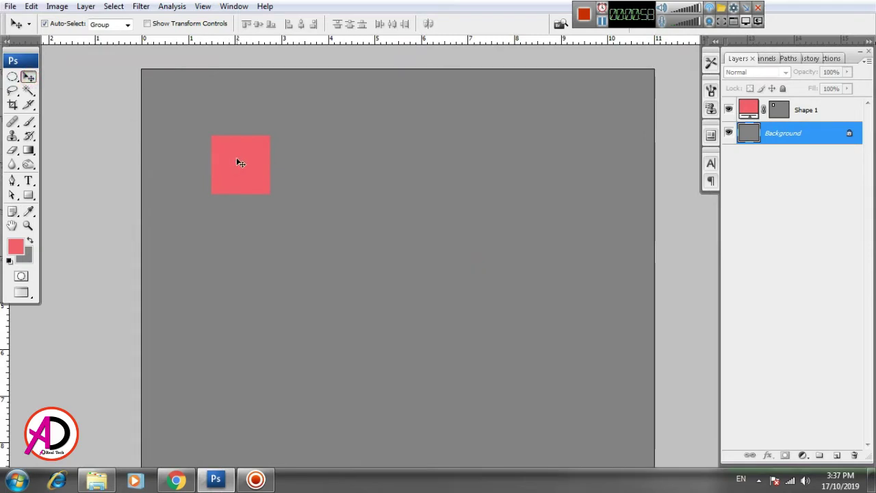
pyautogui.moveTo(238, 159); pyautogui.dragTo(197, 103)
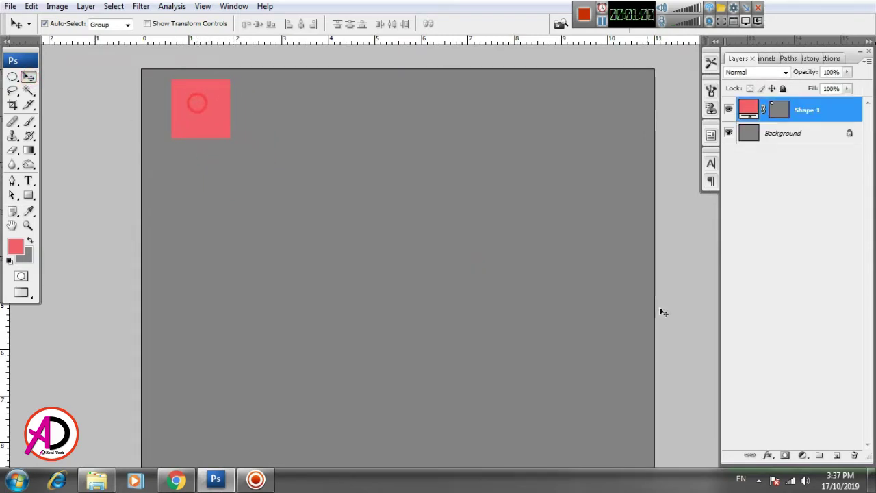
# Step: Give the Shape 1 layer a white 15 px Stroke positioned Inside
pyautogui.click(768, 455)
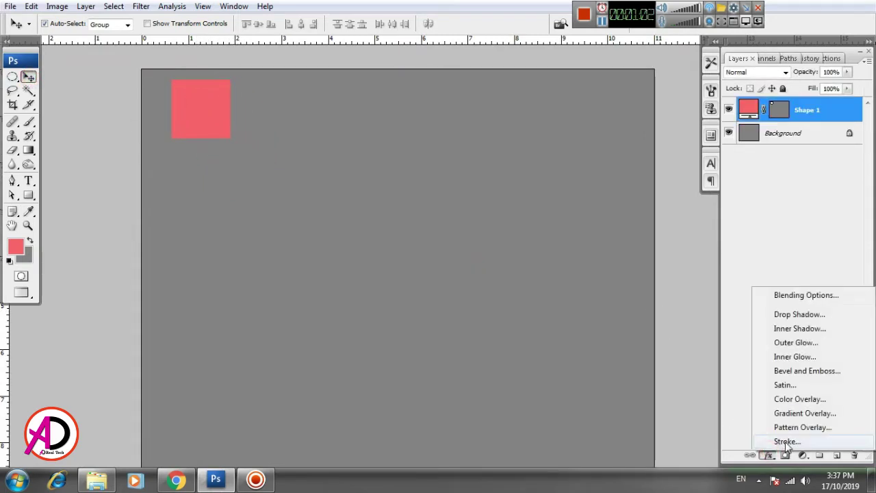
pyautogui.click(787, 442)
pyautogui.click(463, 307)
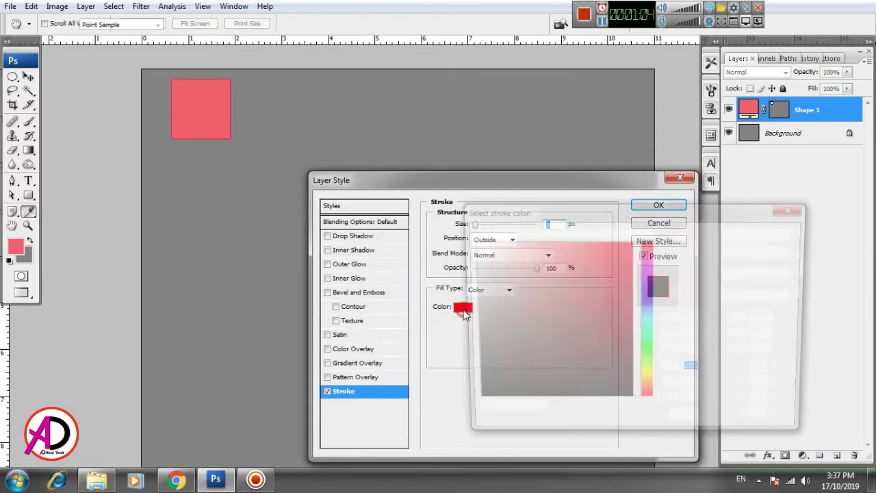
pyautogui.click(470, 243)
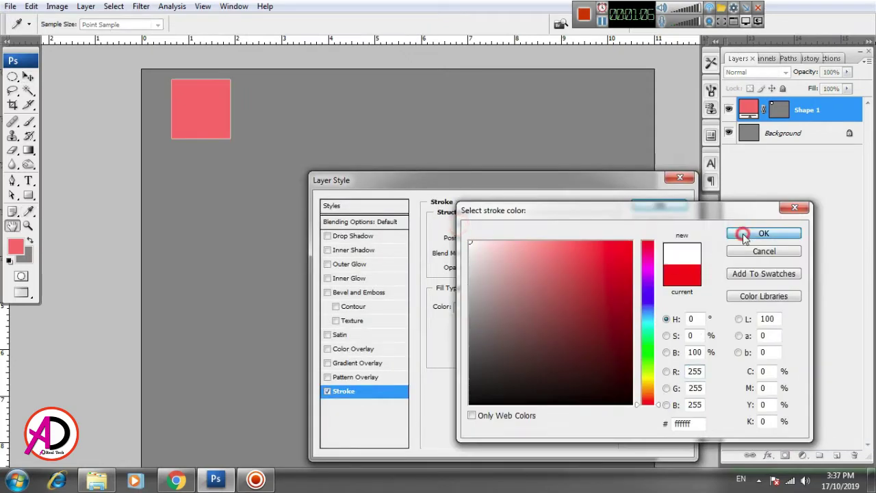
pyautogui.click(764, 234)
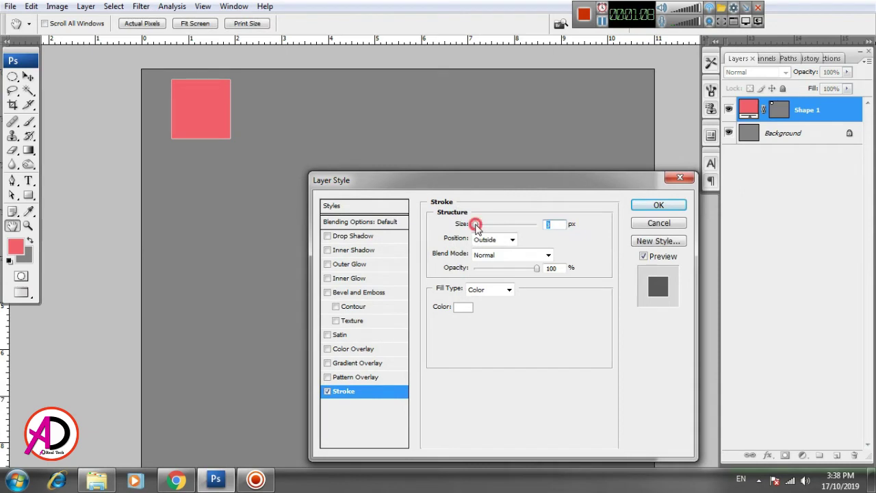
pyautogui.moveTo(476, 225); pyautogui.dragTo(482, 226)
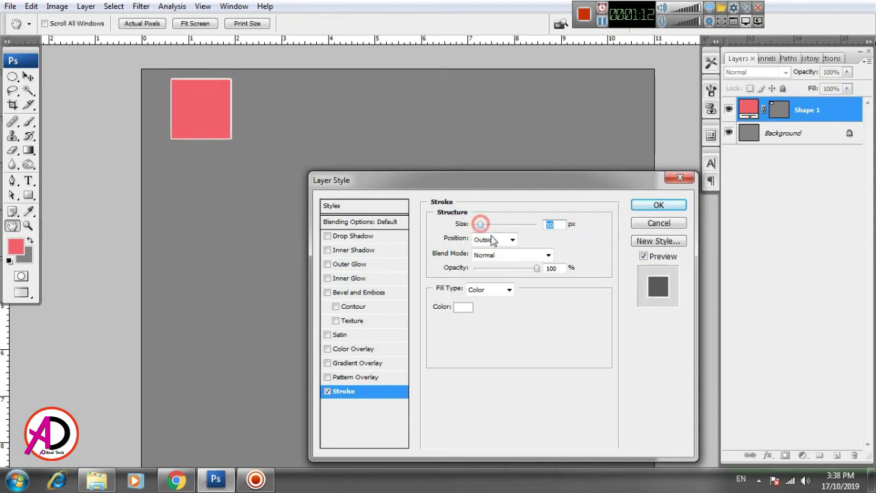
pyautogui.click(496, 240)
pyautogui.click(492, 262)
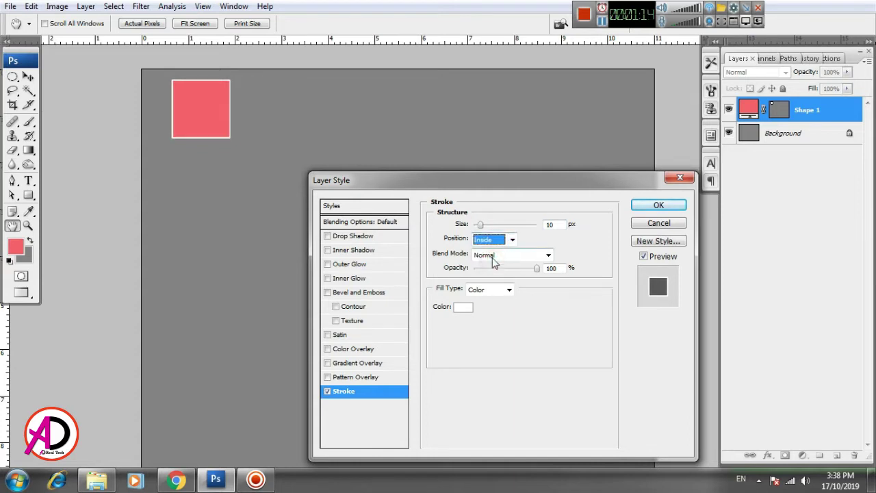
pyautogui.click(536, 269)
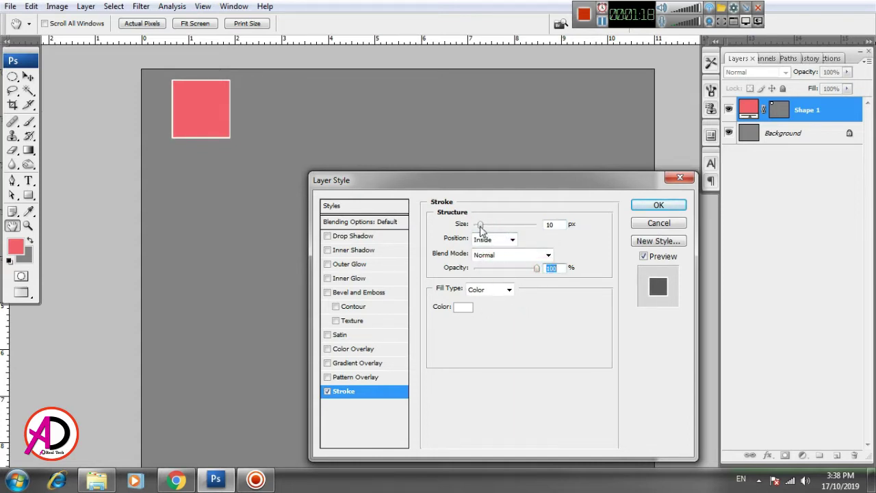
pyautogui.moveTo(481, 226); pyautogui.dragTo(483, 226)
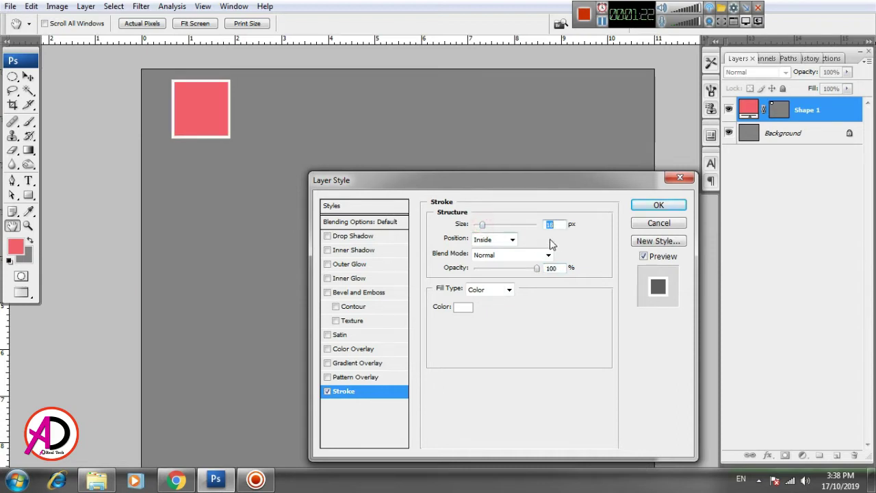
pyautogui.write('15')
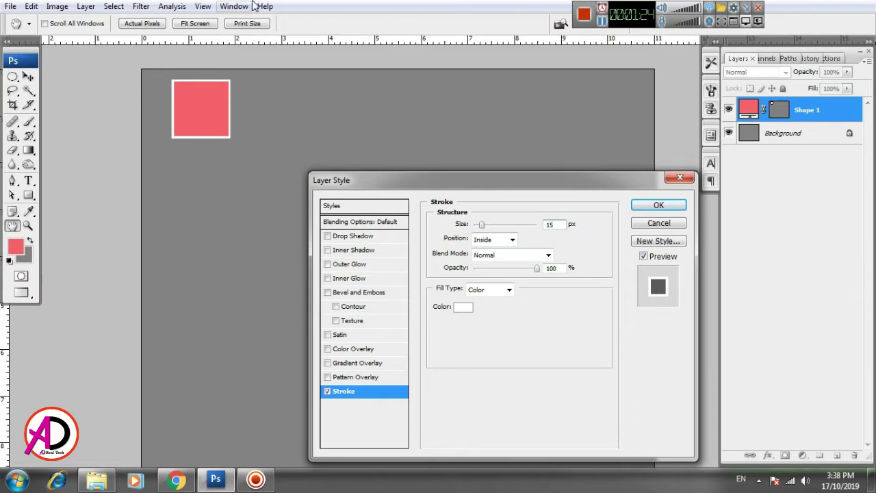
pyautogui.click(655, 206)
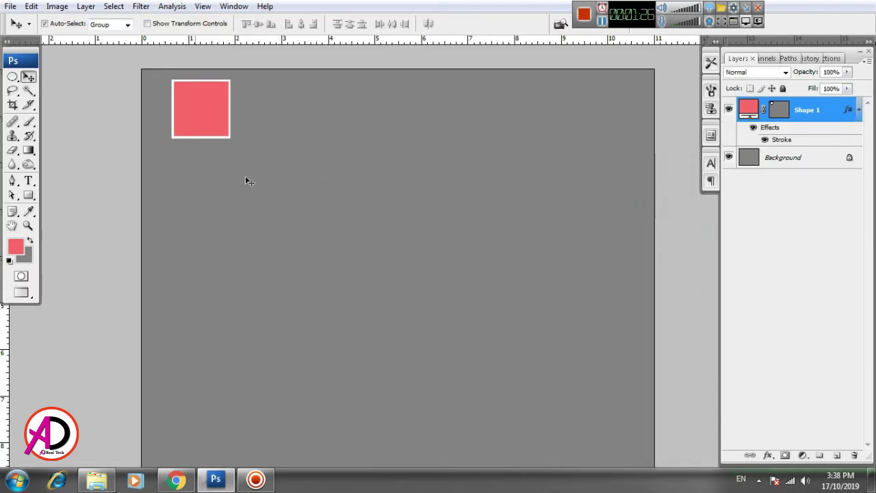
# Step: Duplicate the Shape 1 layer and place the copy right of the original square
pyautogui.scroll(1, 257, 221)
pyautogui.scroll(1, 382, 330)
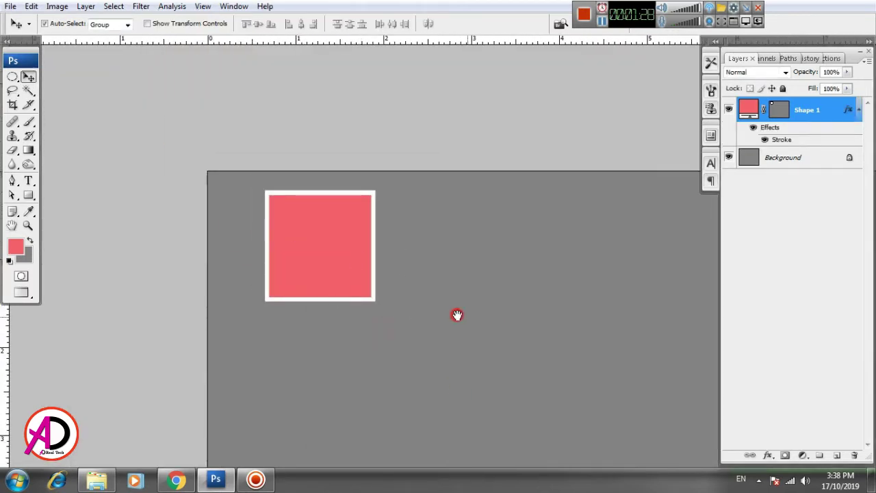
pyautogui.moveTo(456, 313)
pyautogui.mouseDown()
pyautogui.moveTo(437, 299)
pyautogui.moveTo(497, 283)
pyautogui.mouseUp()
pyautogui.scroll(-3, 450, 293)
pyautogui.scroll(-1, 497, 283)
pyautogui.scroll(-1, 497, 290)
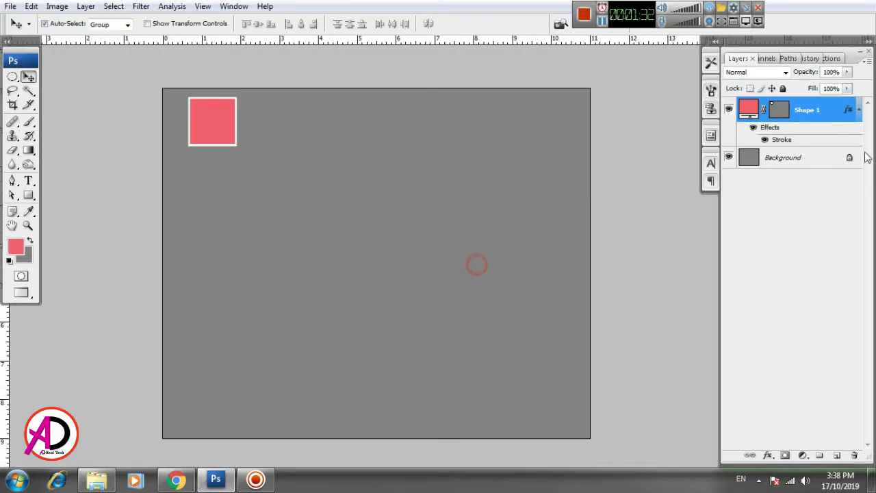
pyautogui.moveTo(827, 114); pyautogui.dragTo(836, 454)
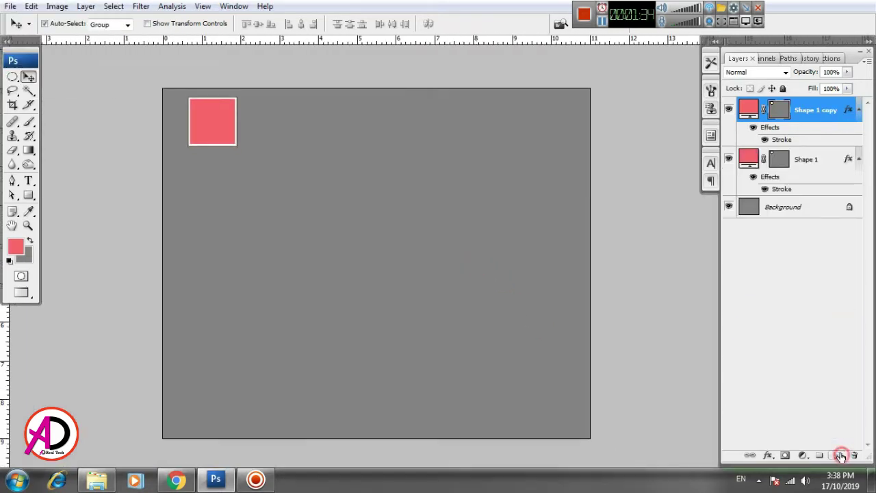
pyautogui.moveTo(230, 125); pyautogui.dragTo(274, 119)
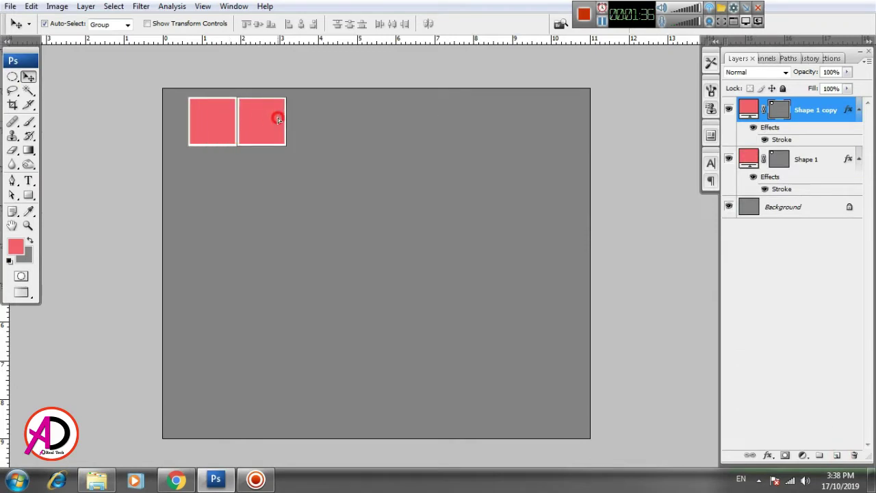
# Step: Nudge the right square until the white border between the squares is even
pyautogui.scroll(1, 325, 165)
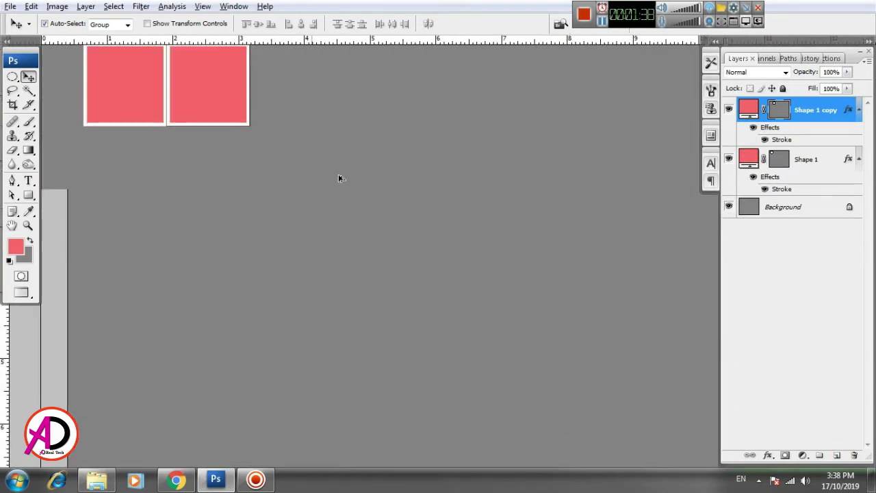
pyautogui.scroll(1, 340, 178)
pyautogui.scroll(1, 334, 247)
pyautogui.scroll(1, 333, 247)
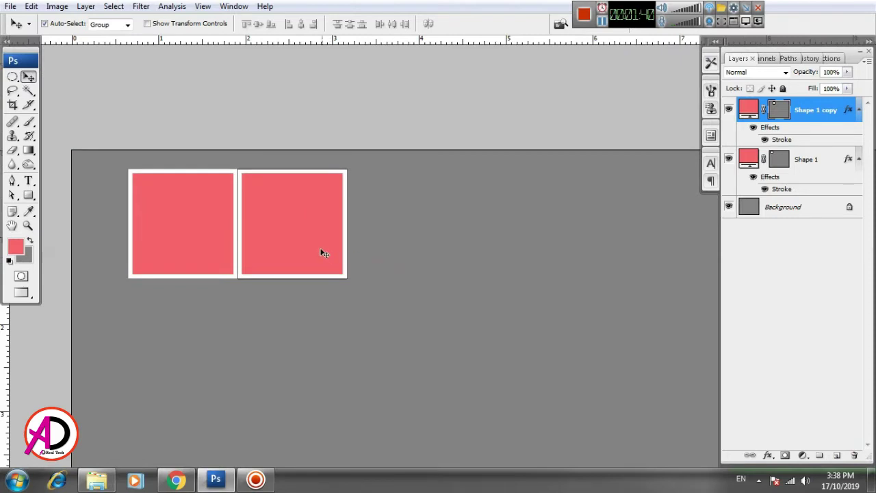
pyautogui.press('Left')
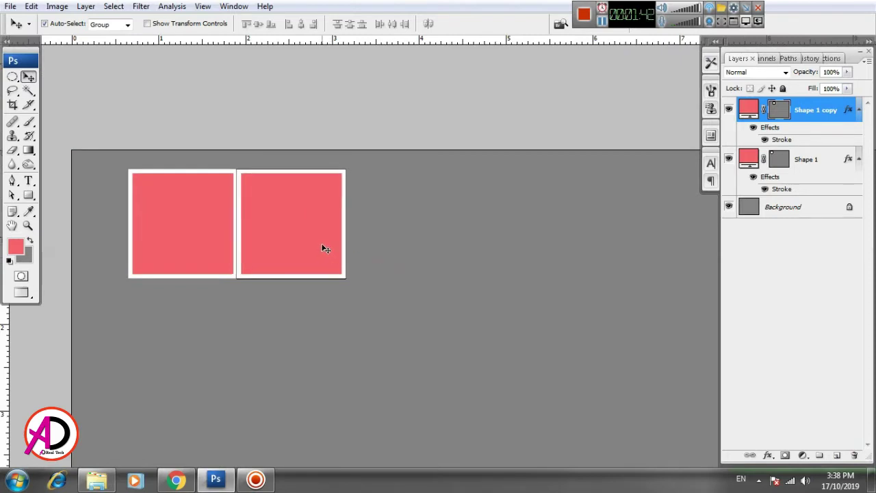
pyautogui.press('Left')
pyautogui.press('Left')
pyautogui.press('Left')
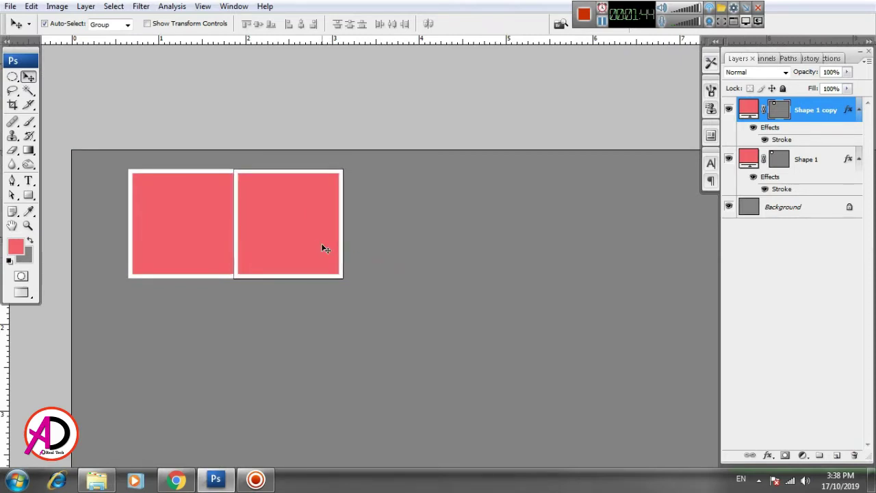
pyautogui.click(322, 245)
pyautogui.click(426, 280)
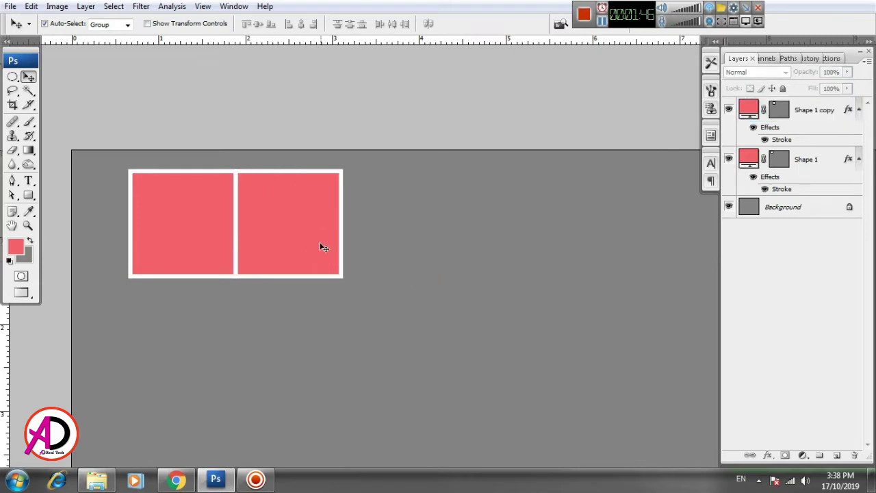
pyautogui.moveTo(314, 247); pyautogui.dragTo(319, 248)
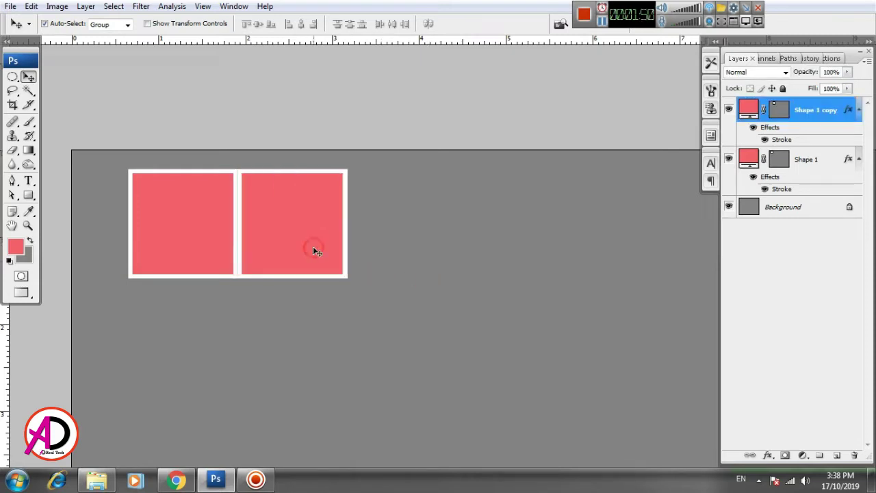
pyautogui.press('Left')
pyautogui.press('Left')
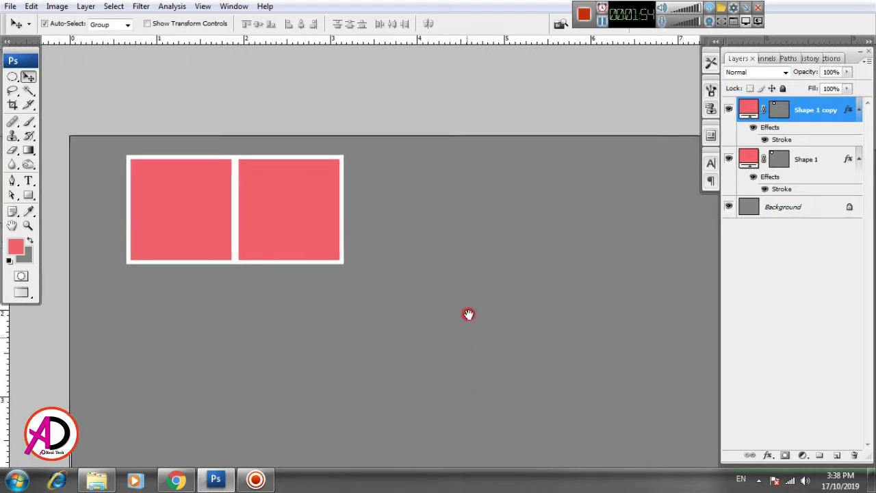
# Step: Copy the right square and place the copy below it
pyautogui.hotkey('ctrl', '-')
pyautogui.moveTo(473, 313); pyautogui.dragTo(452, 245)
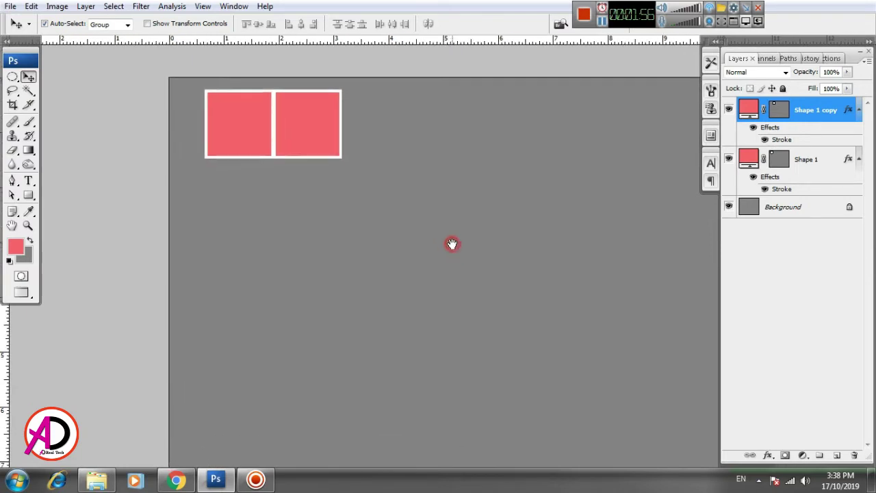
pyautogui.moveTo(308, 142); pyautogui.dragTo(308, 201)
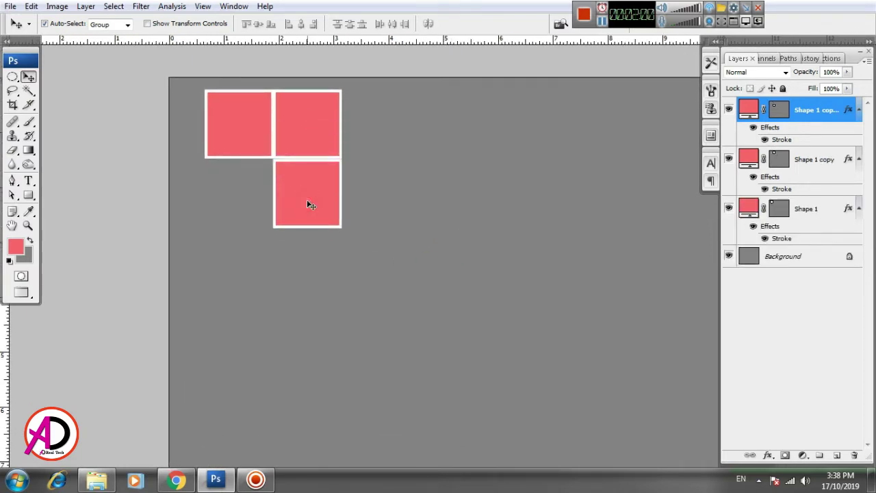
# Step: Nudge the lower square up and copy it left to complete the 2 × 2 grid
pyautogui.press('Up')
pyautogui.press('Up')
pyautogui.press('Up')
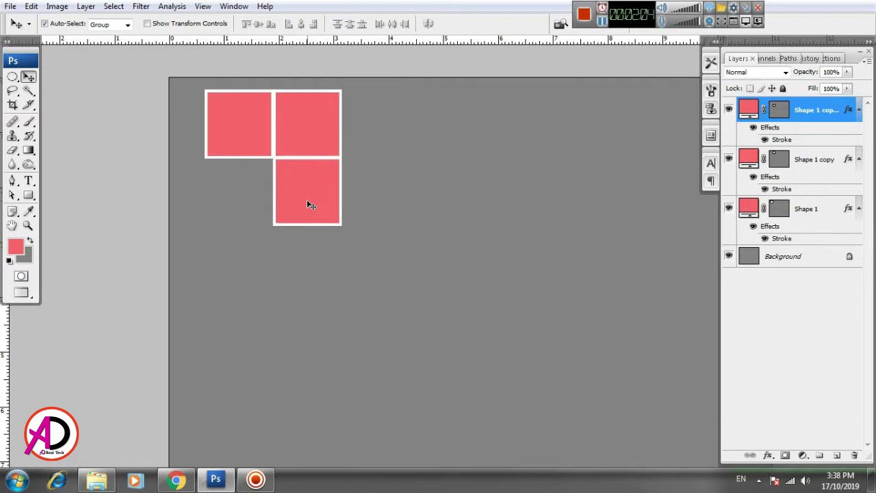
pyautogui.hotkey('ctrl', '+')
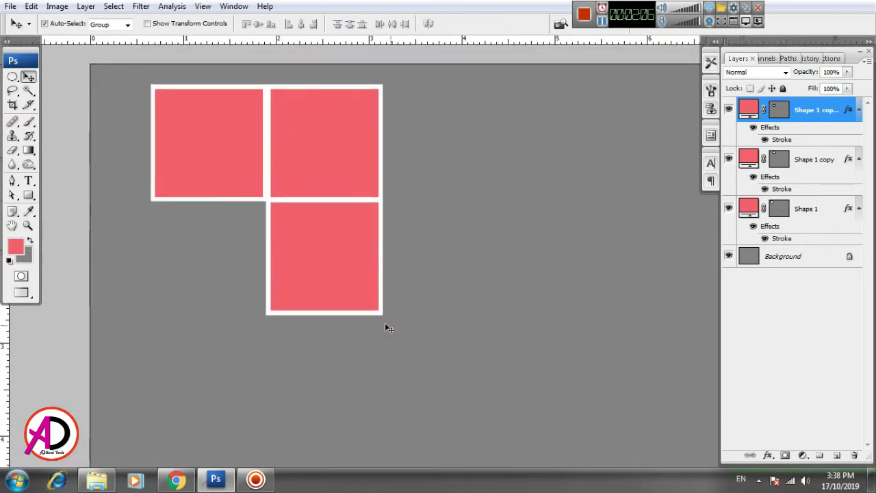
pyautogui.moveTo(343, 291); pyautogui.dragTo(225, 286)
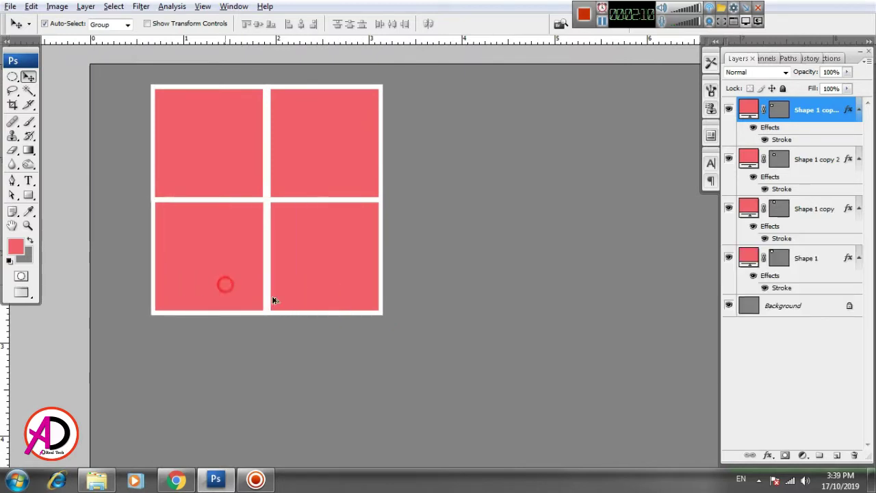
# Step: Click through the four squares to check each one's layer
pyautogui.click(387, 291)
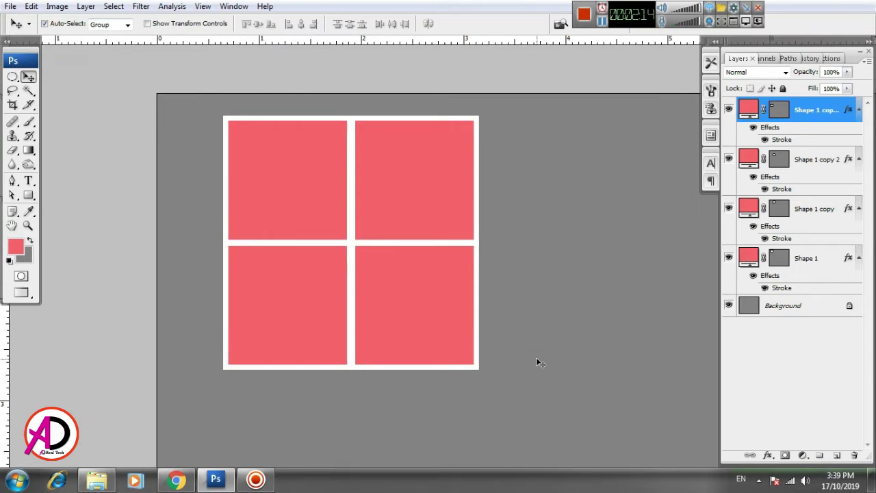
pyautogui.click(395, 313)
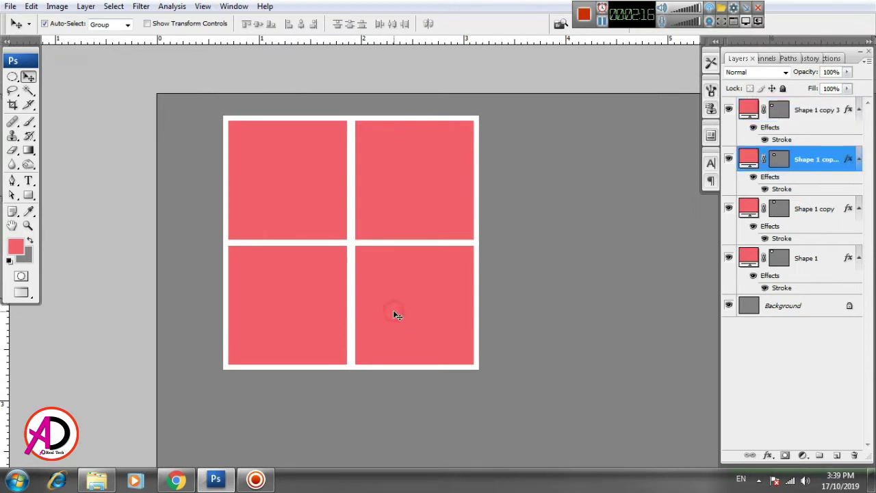
pyautogui.click(316, 296)
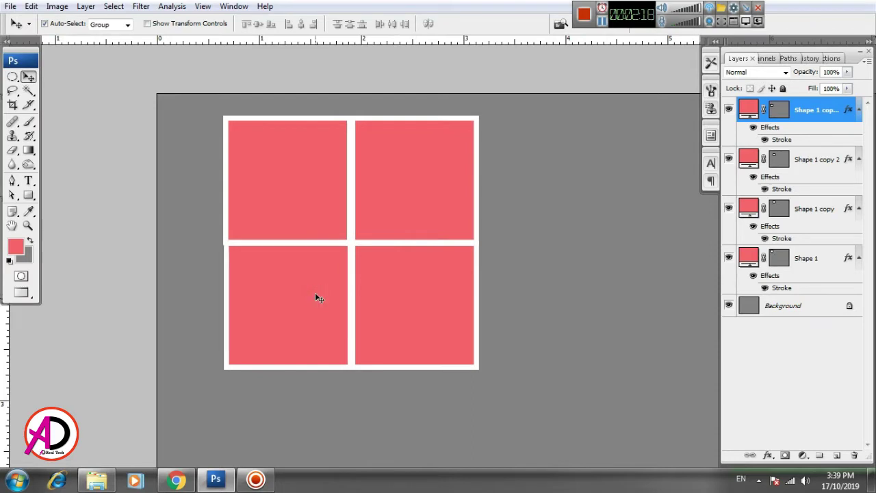
pyautogui.click(296, 203)
pyautogui.click(404, 209)
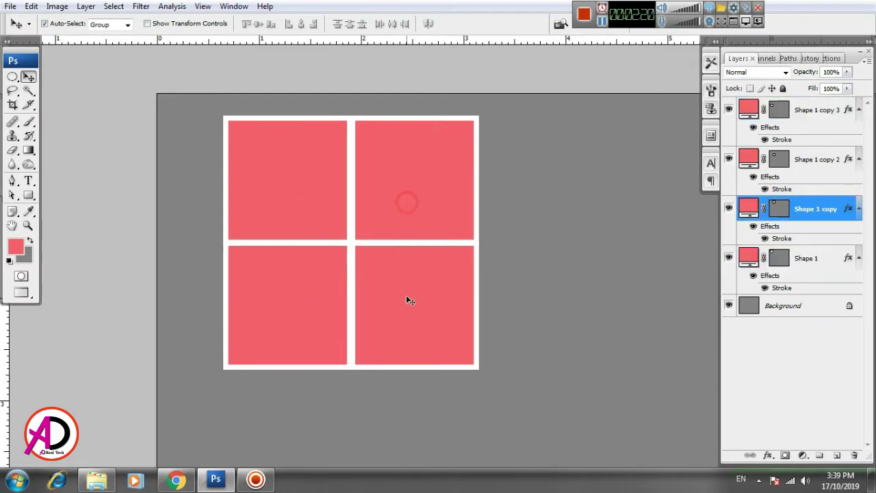
pyautogui.click(407, 296)
pyautogui.scroll(-2, 415, 315)
pyautogui.scroll(-1, 418, 322)
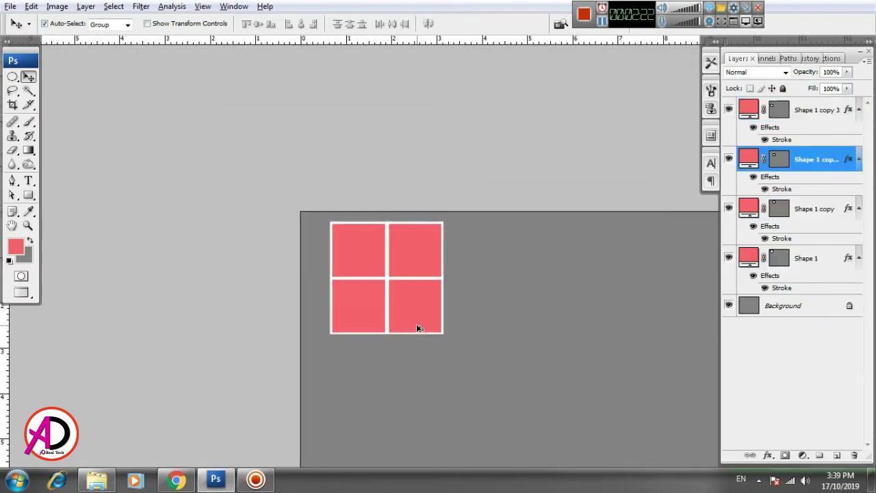
pyautogui.scroll(2, 426, 333)
pyautogui.click(500, 349)
# Step: Select both bottom-row squares and nudge them down to even the grid spacing
pyautogui.click(407, 281)
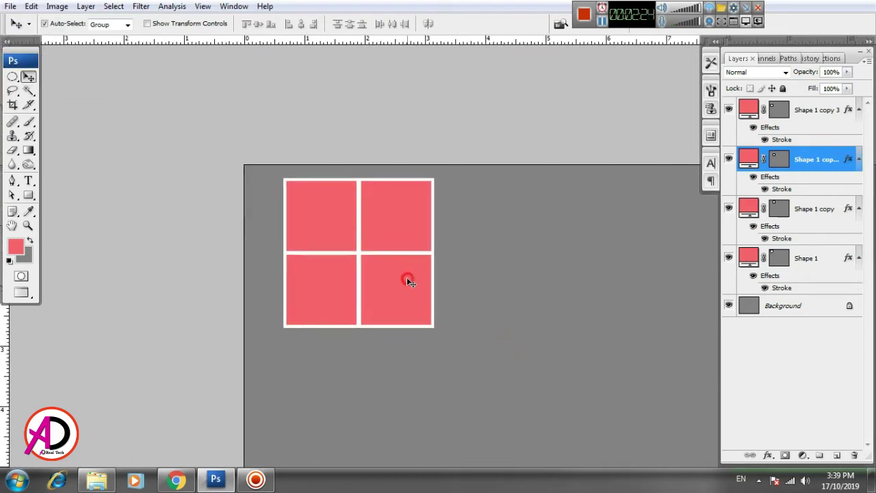
pyautogui.keyDown('shift'); pyautogui.click(327, 280); pyautogui.keyUp('shift')
pyautogui.press('Down')
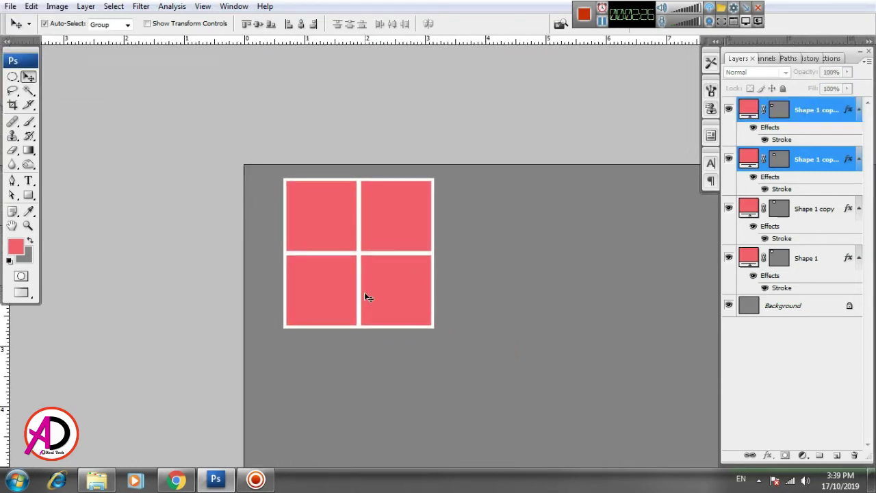
pyautogui.press('Down')
pyautogui.press('Up')
pyautogui.click(539, 287)
pyautogui.scroll(1, 507, 342)
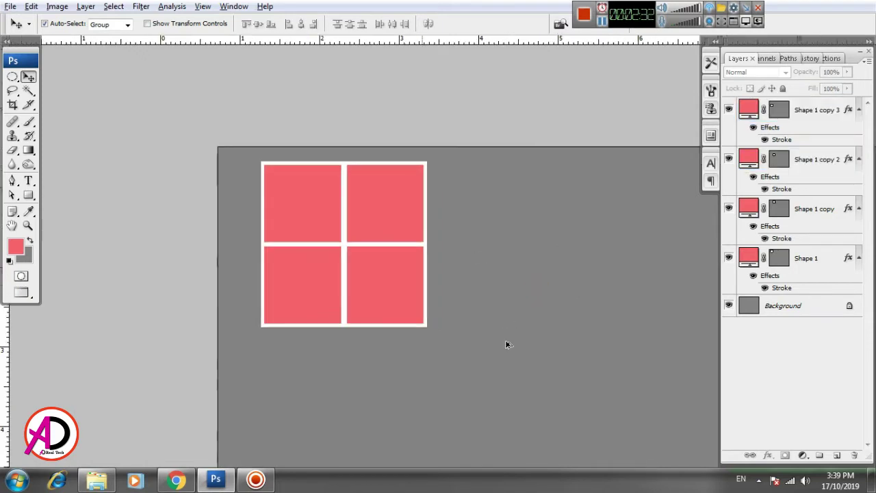
pyautogui.scroll(-2, 531, 325)
pyautogui.moveTo(617, 368)
pyautogui.mouseDown()
pyautogui.moveTo(479, 265)
pyautogui.moveTo(465, 286)
pyautogui.mouseUp()
pyautogui.scroll(-1, 480, 267)
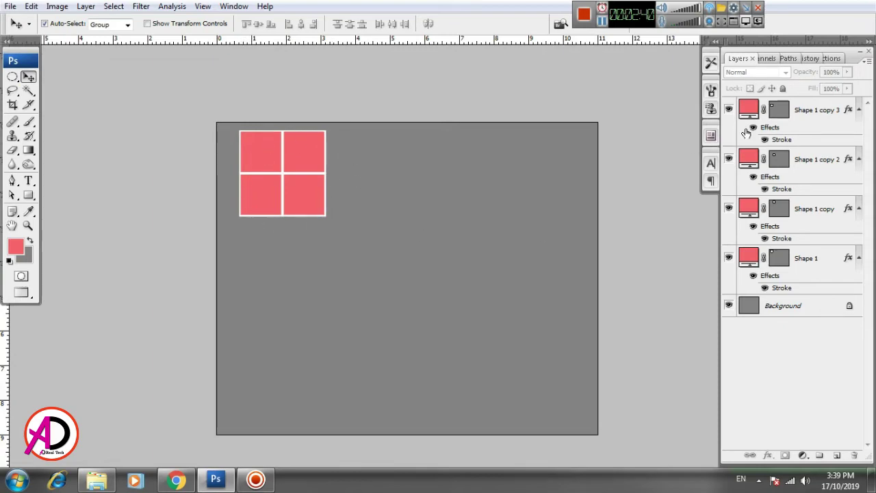
# Step: Open the wedding couple photo from Explorer as a new Photoshop document
pyautogui.click(97, 479)
pyautogui.moveTo(408, 135); pyautogui.dragTo(215, 479)
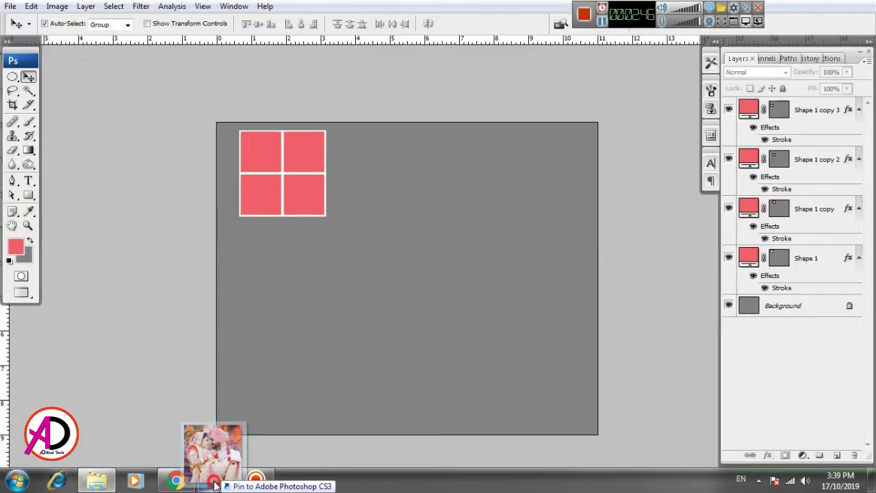
pyautogui.moveTo(215, 479); pyautogui.dragTo(367, 231)
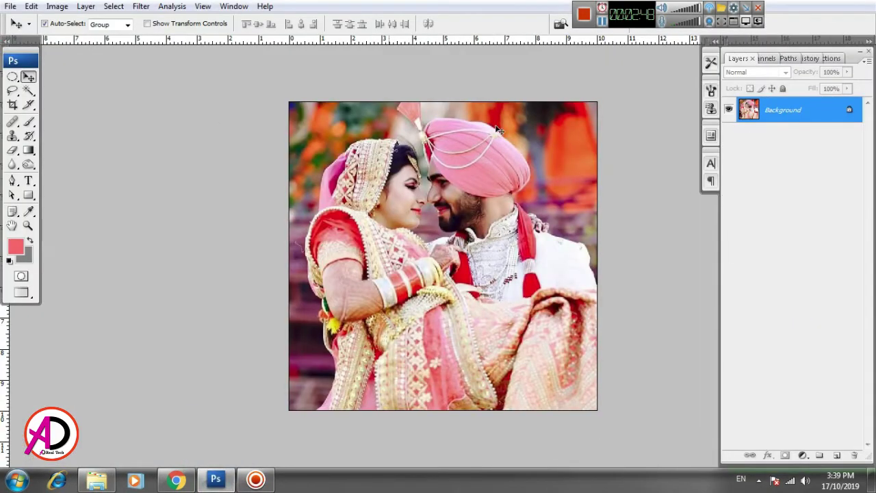
# Step: Select the entire wedding photo and copy it
pyautogui.click(114, 6)
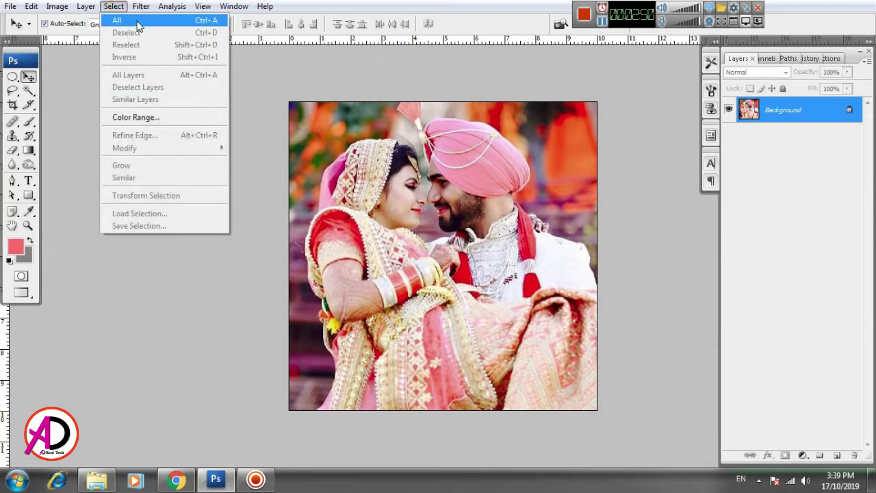
pyautogui.click(138, 21)
pyautogui.click(31, 7)
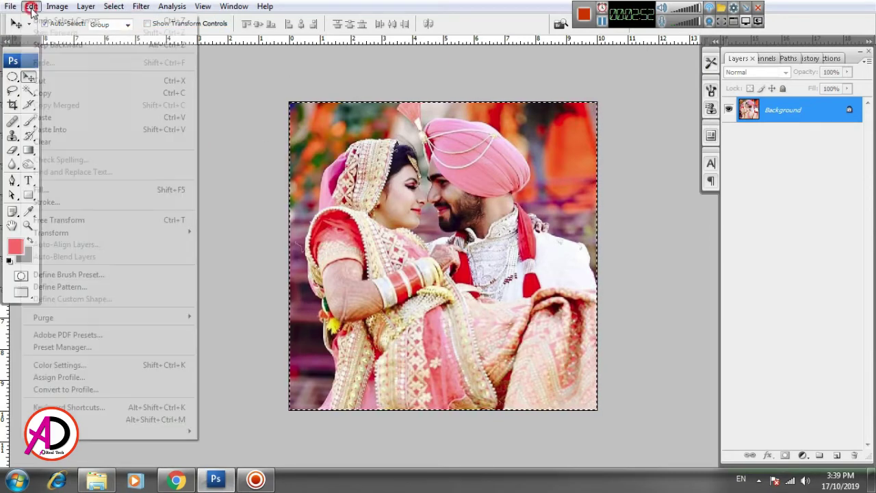
pyautogui.click(60, 94)
# Step: Paste the wedding photo above Shape 1 in the grid document and scale it to about 50%
pyautogui.hotkey('ctrl', 'Tab')
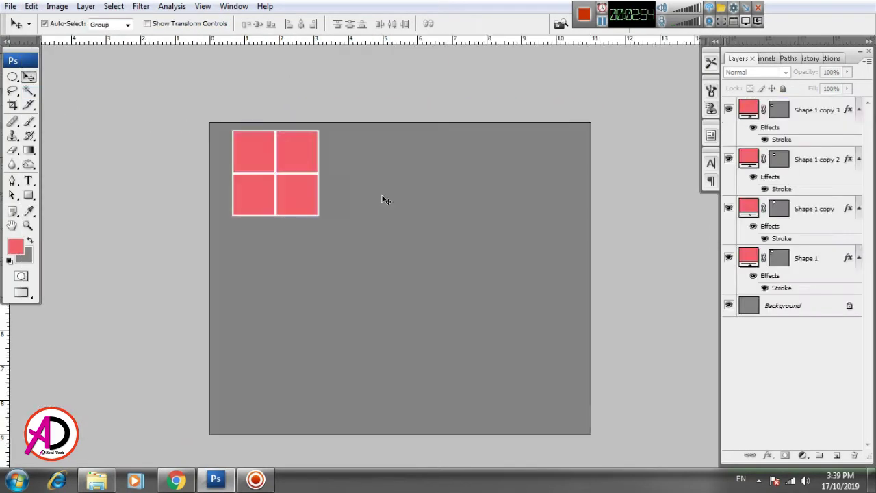
pyautogui.click(260, 151)
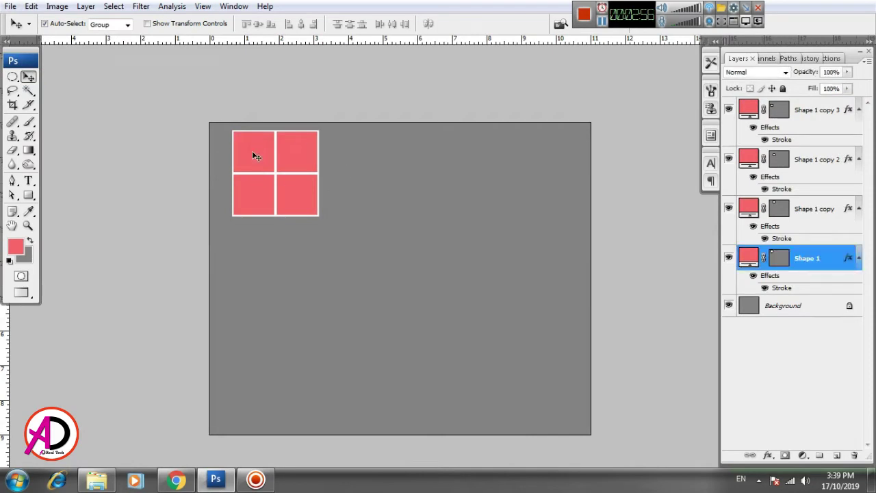
pyautogui.click(31, 6)
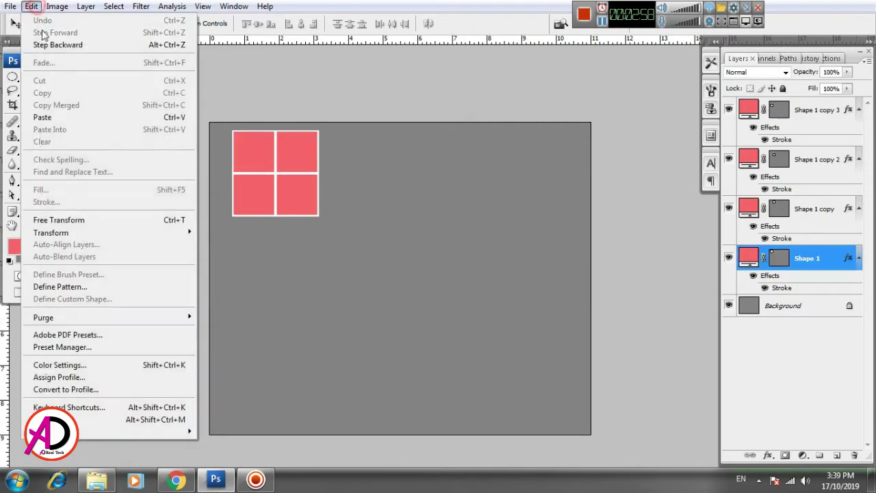
pyautogui.click(64, 118)
pyautogui.moveTo(412, 292)
pyautogui.mouseDown()
pyautogui.moveTo(380, 280)
pyautogui.moveTo(404, 289)
pyautogui.mouseUp()
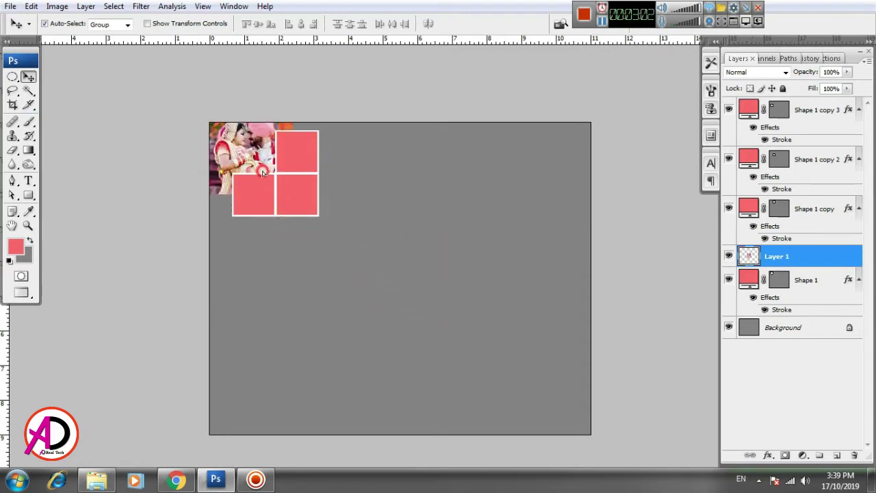
pyautogui.hotkey('ctrl', 't')
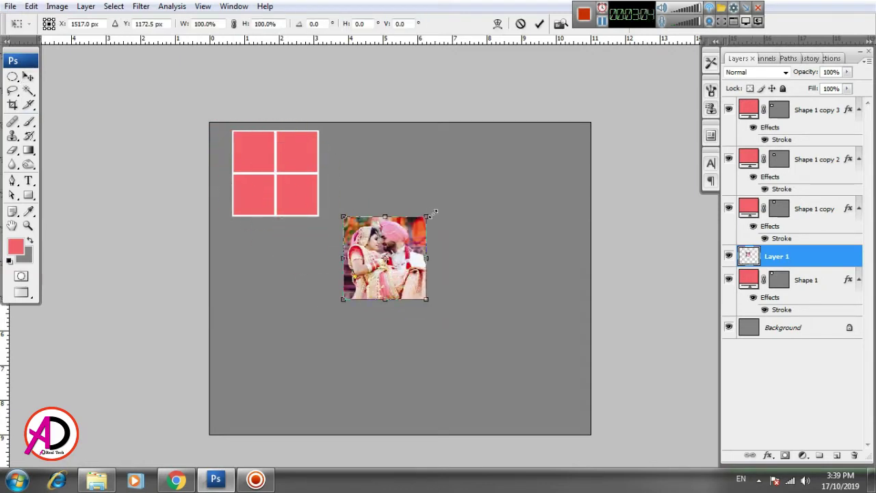
pyautogui.moveTo(427, 215)
pyautogui.mouseDown()
pyautogui.moveTo(407, 237)
pyautogui.moveTo(266, 162)
pyautogui.moveTo(281, 176)
pyautogui.mouseUp()
pyautogui.press('Return')
# Step: Clip Layer 1 to Shape 1 and reposition the photo inside the top-left square
pyautogui.scroll(2, 344, 234)
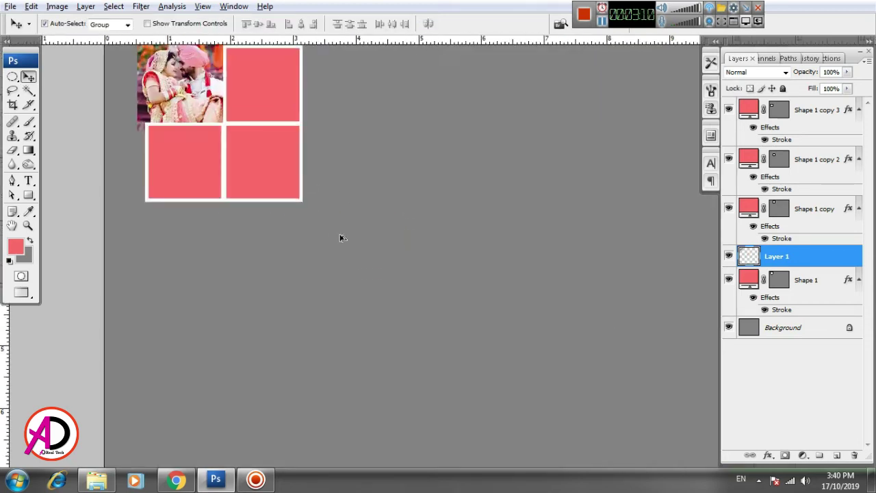
pyautogui.scroll(1, 404, 287)
pyautogui.moveTo(461, 336); pyautogui.dragTo(487, 407)
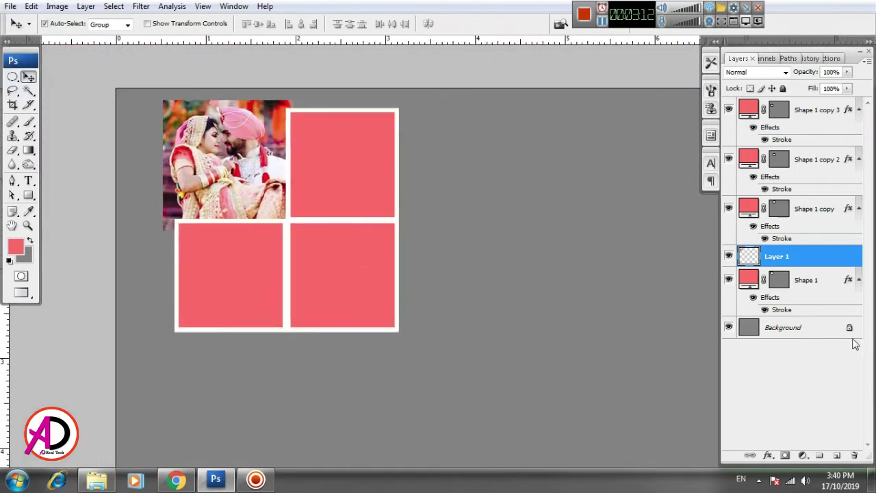
pyautogui.rightClick(813, 263)
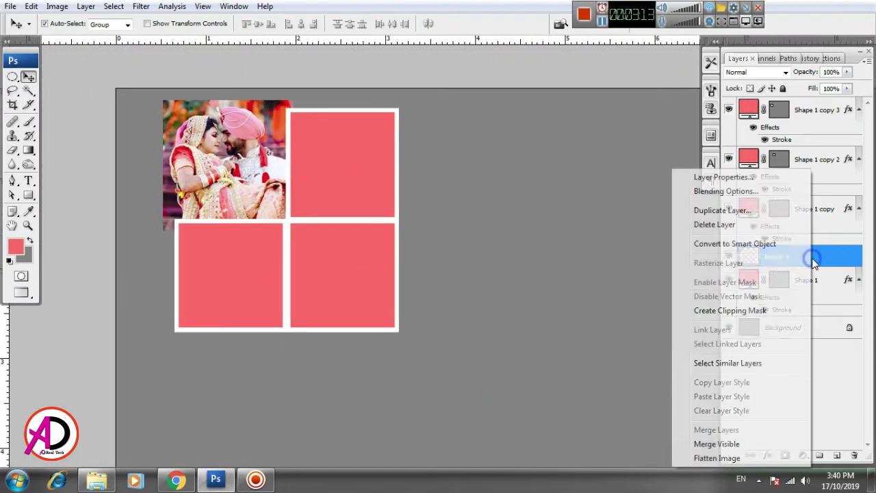
pyautogui.click(727, 311)
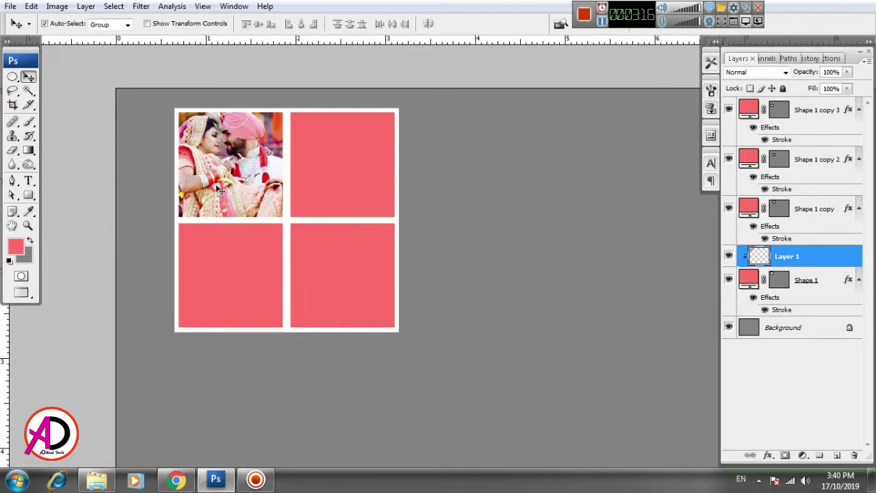
pyautogui.moveTo(219, 190); pyautogui.dragTo(230, 188)
# Step: Drag the Marriage_Certificate_Apostille close-up from the wedding folder into Photoshop
pyautogui.moveTo(312, 242); pyautogui.dragTo(343, 255)
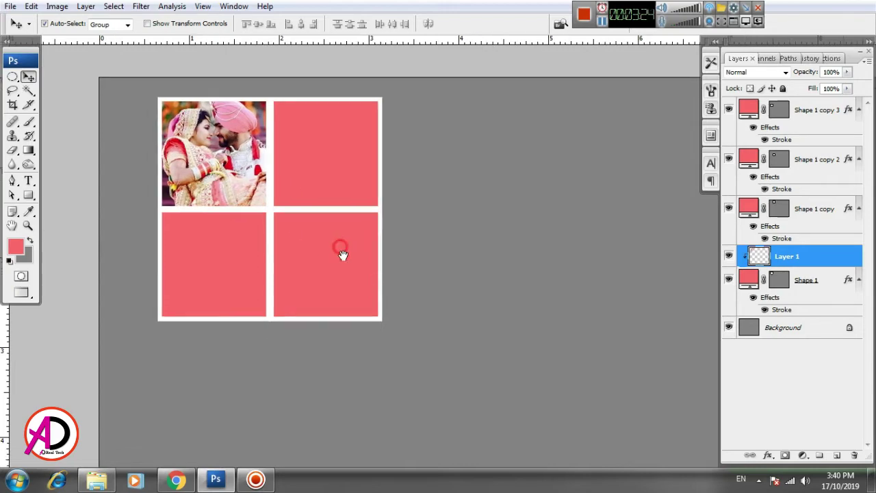
pyautogui.hotkey('alt', 'Tab')
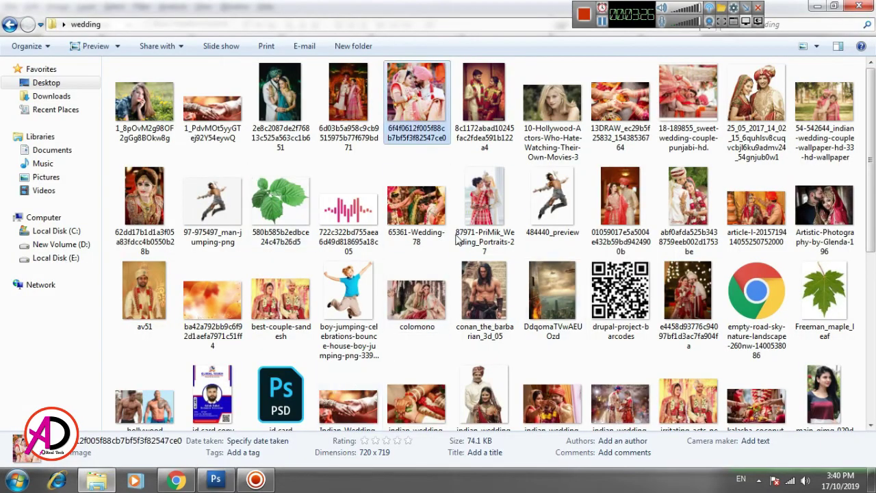
pyautogui.scroll(-2, 517, 336)
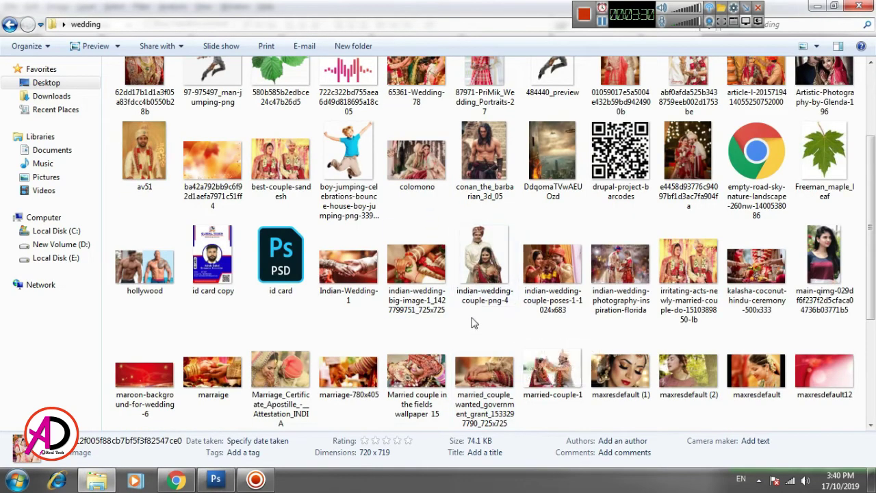
pyautogui.click(284, 381)
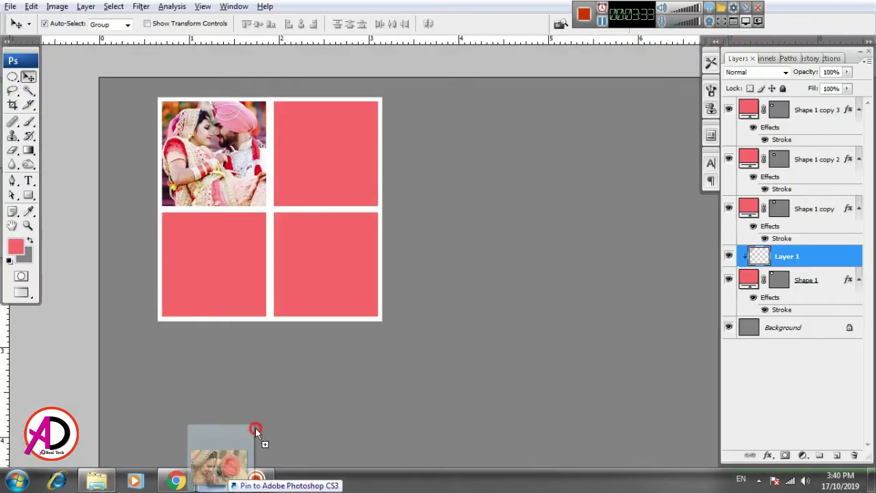
pyautogui.moveTo(284, 386); pyautogui.dragTo(413, 214)
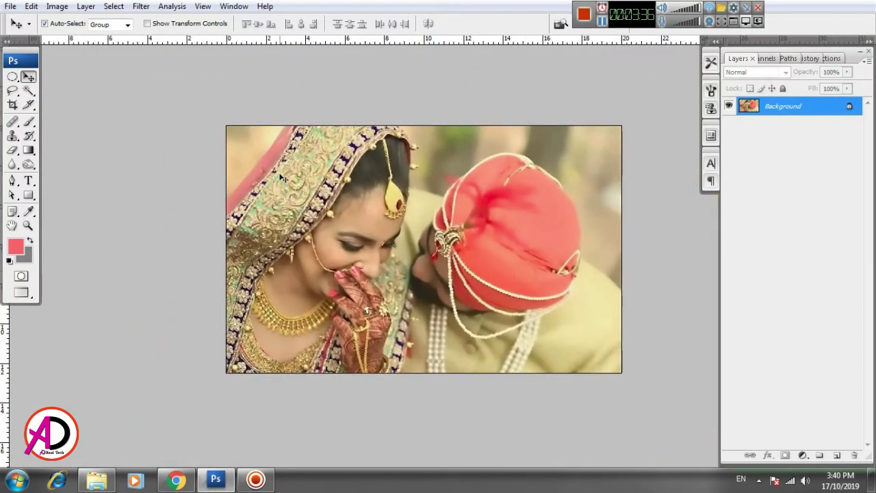
# Step: Paste the second wedding photo into the grid template as Layer 2 above Shape 1 copy
pyautogui.hotkey('ctrl', 'Tab')
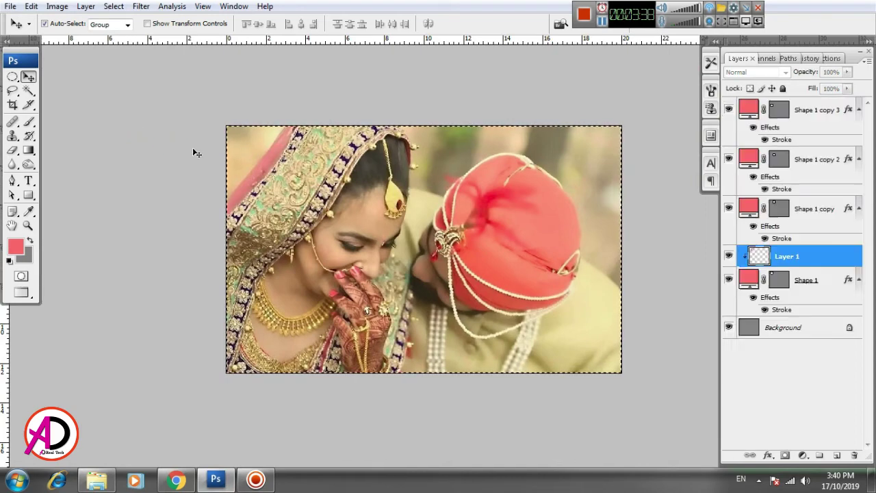
pyautogui.click(324, 152)
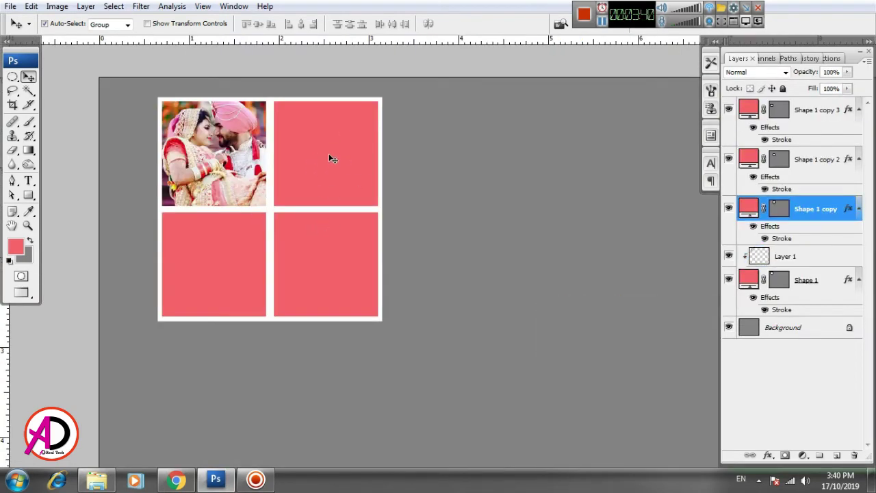
pyautogui.click(329, 153)
pyautogui.hotkey('ctrl', 'v')
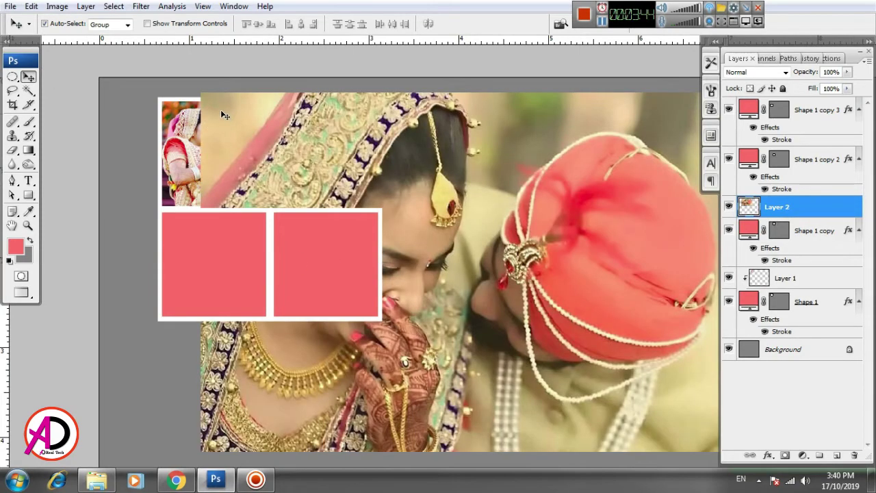
# Step: Scale and move the pasted photo so it covers the top-right grid cell
pyautogui.click(31, 8)
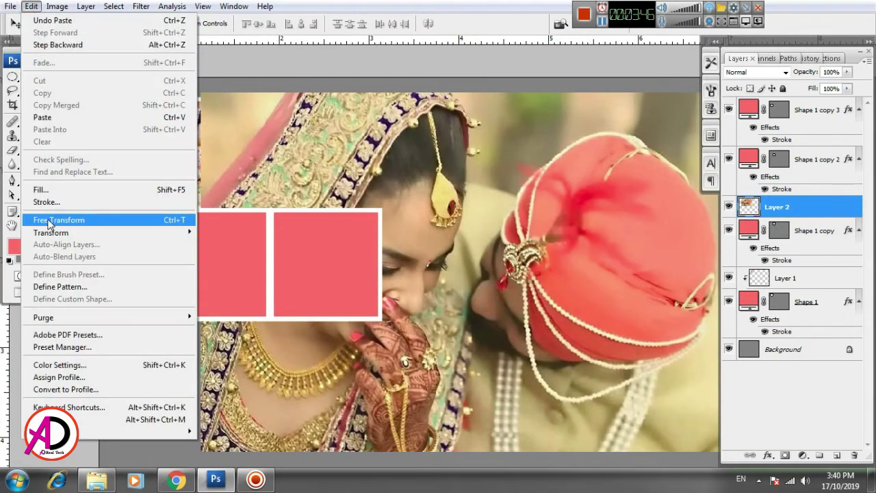
pyautogui.click(98, 223)
pyautogui.moveTo(199, 90); pyautogui.dragTo(397, 255)
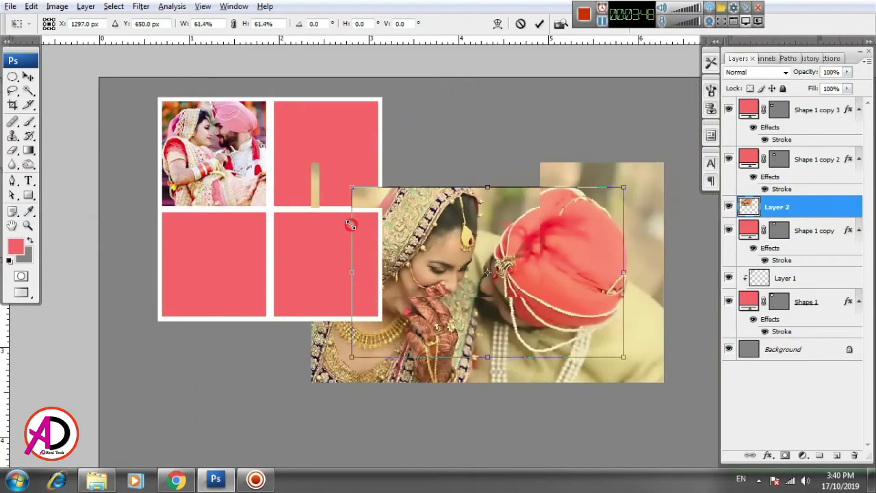
pyautogui.moveTo(528, 298); pyautogui.dragTo(366, 171)
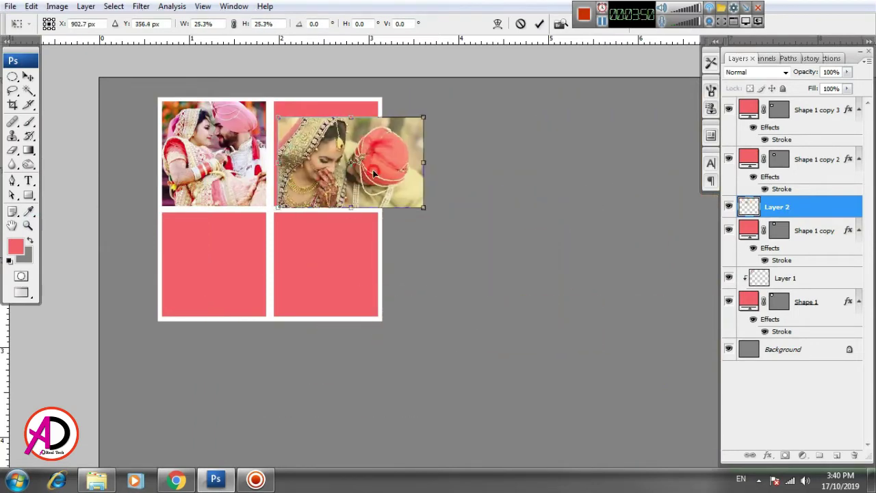
pyautogui.moveTo(404, 192); pyautogui.dragTo(411, 200)
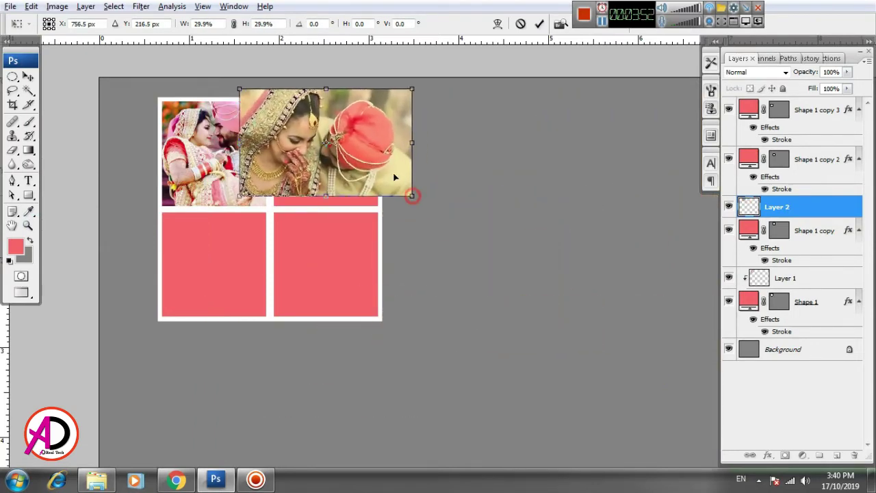
pyautogui.moveTo(382, 167); pyautogui.dragTo(385, 171)
pyautogui.press('Return')
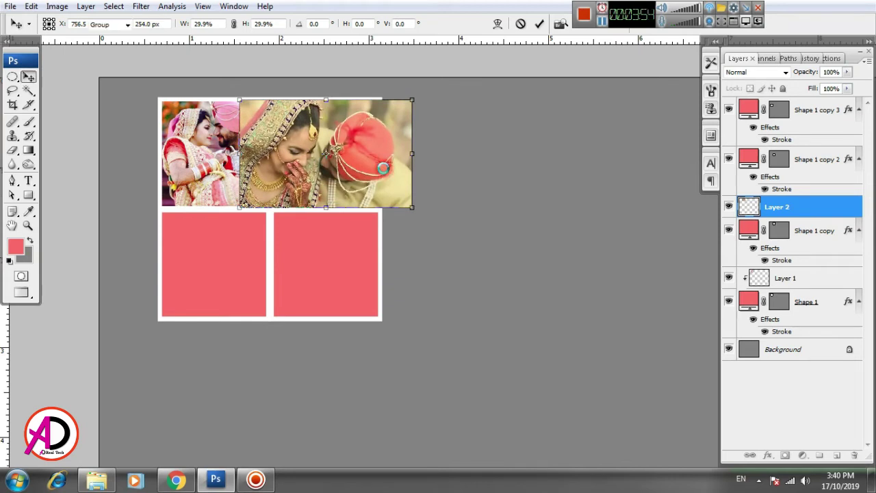
# Step: Clip Layer 2 into the top-right square and nudge it right four steps
pyautogui.rightClick(820, 210)
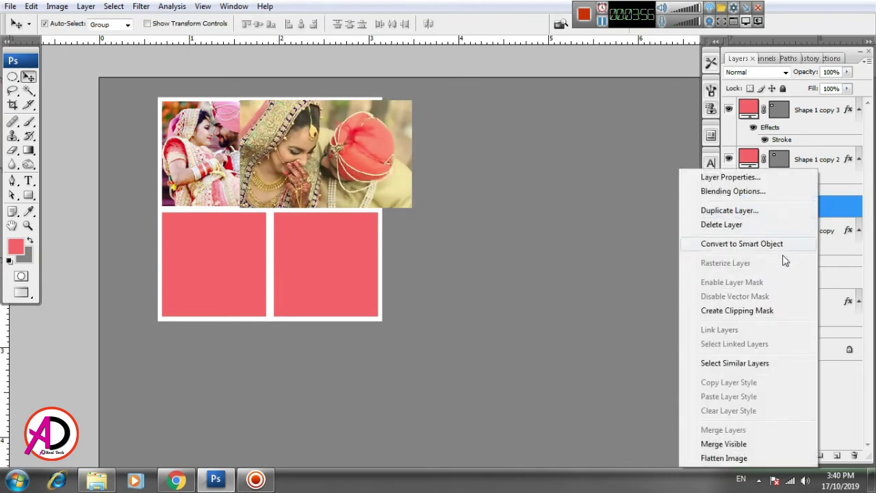
pyautogui.click(743, 312)
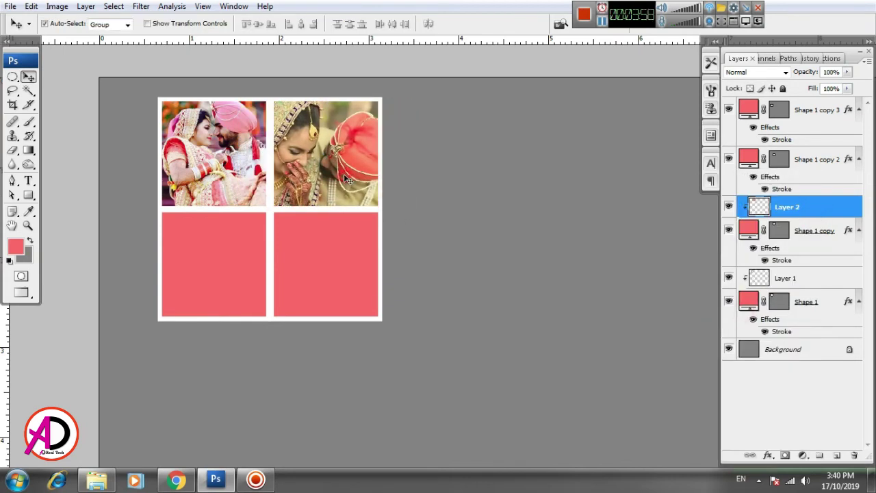
pyautogui.press('Right')
pyautogui.press('Right')
pyautogui.press('Right')
pyautogui.press('Right')
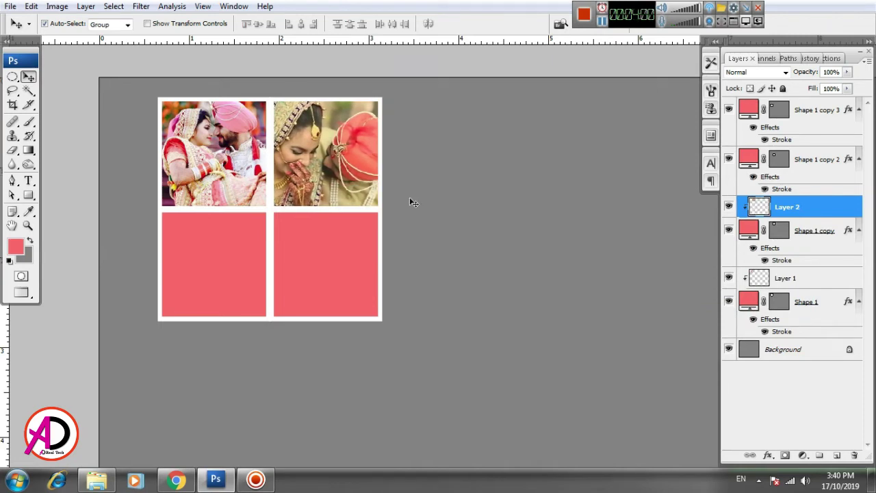
pyautogui.press('Right')
pyautogui.press('Right')
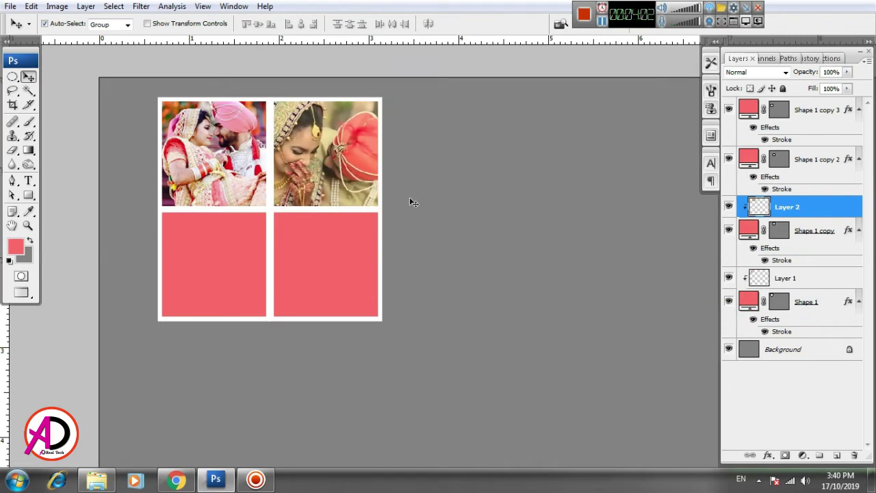
pyautogui.press('Right')
pyautogui.press('Right')
pyautogui.press('Right')
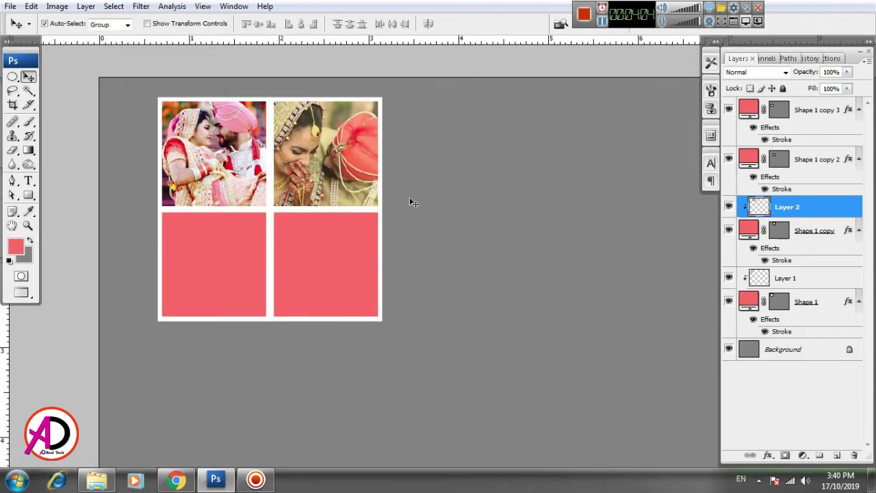
pyautogui.press('Right')
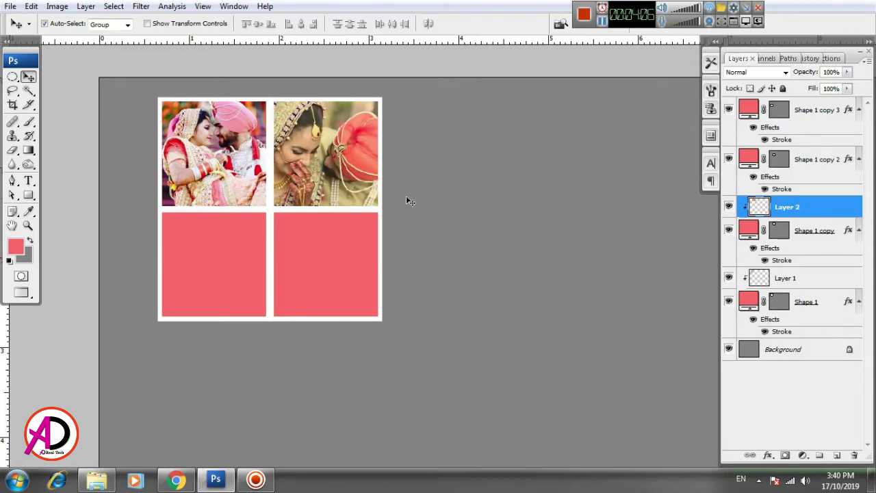
pyautogui.moveTo(433, 220); pyautogui.dragTo(421, 214)
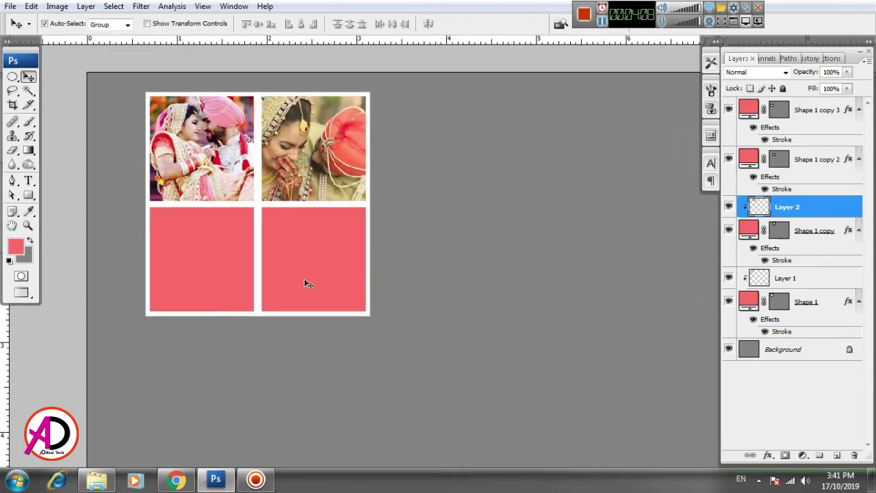
pyautogui.hotkey('alt', 'Tab')
# Step: Find 87971-PriMik_Wedding_Portraits-27 in the wedding folder and drag it into Photoshop
pyautogui.scroll(-3, 418, 318)
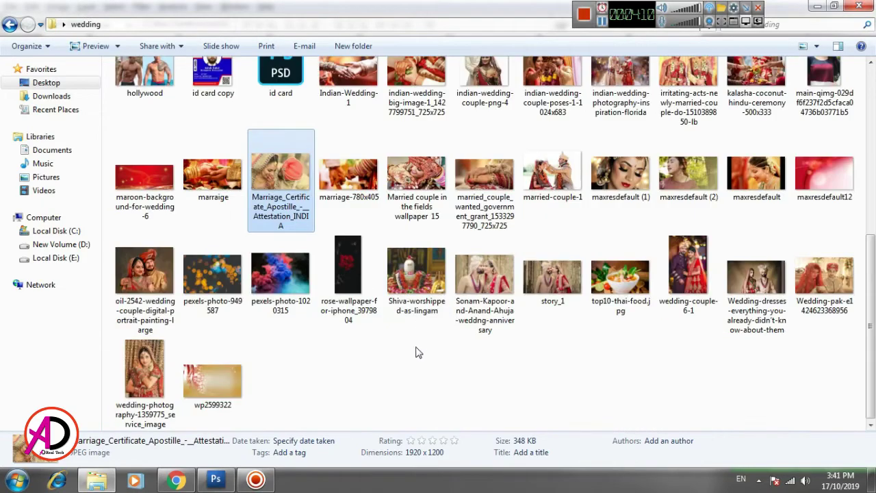
pyautogui.scroll(2, 406, 384)
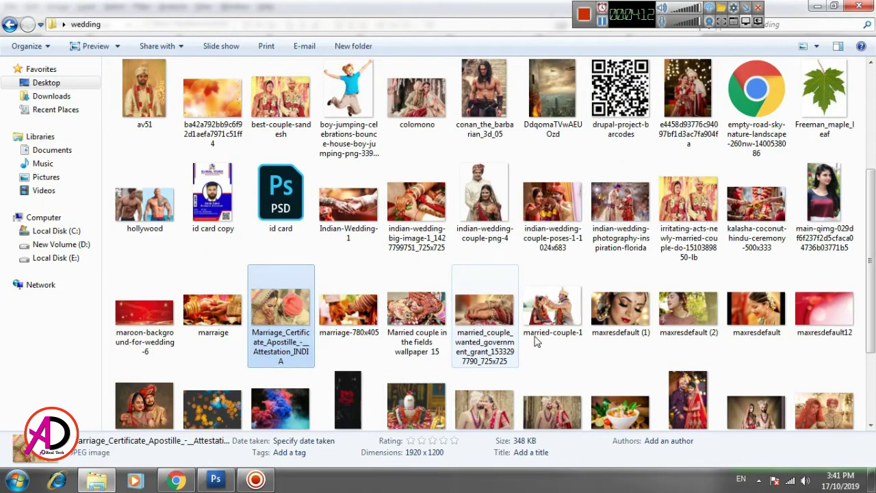
pyautogui.scroll(3, 560, 347)
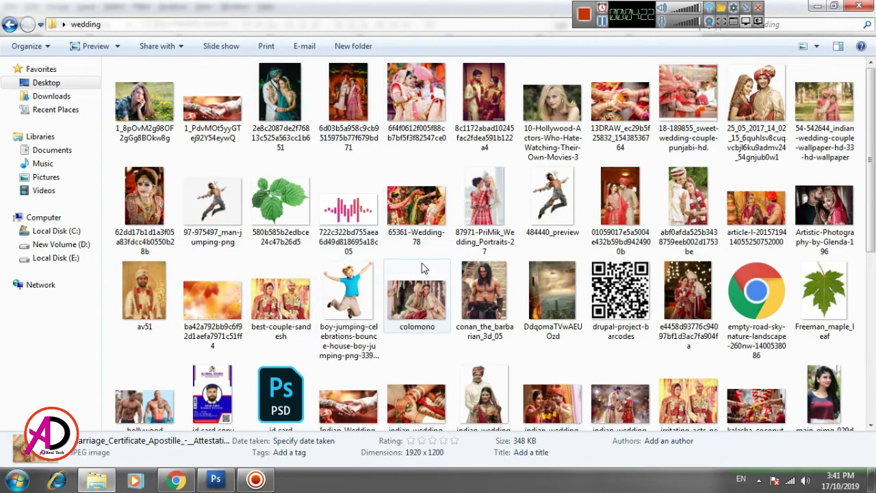
pyautogui.click(488, 213)
pyautogui.moveTo(487, 213)
pyautogui.mouseDown()
pyautogui.moveTo(282, 290)
pyautogui.moveTo(261, 272)
pyautogui.mouseUp()
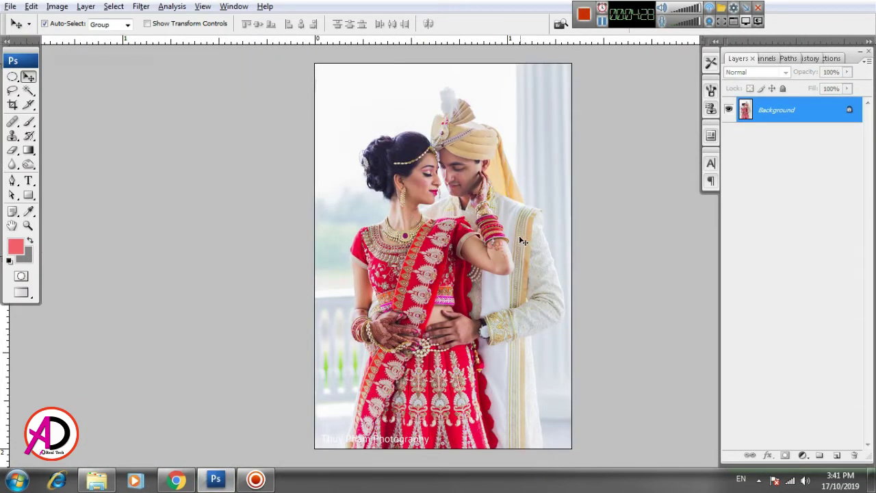
# Step: Paste the third photo as Layer 3 and enlarge it over the lower-left cell
pyautogui.hotkey('ctrl', 'Tab')
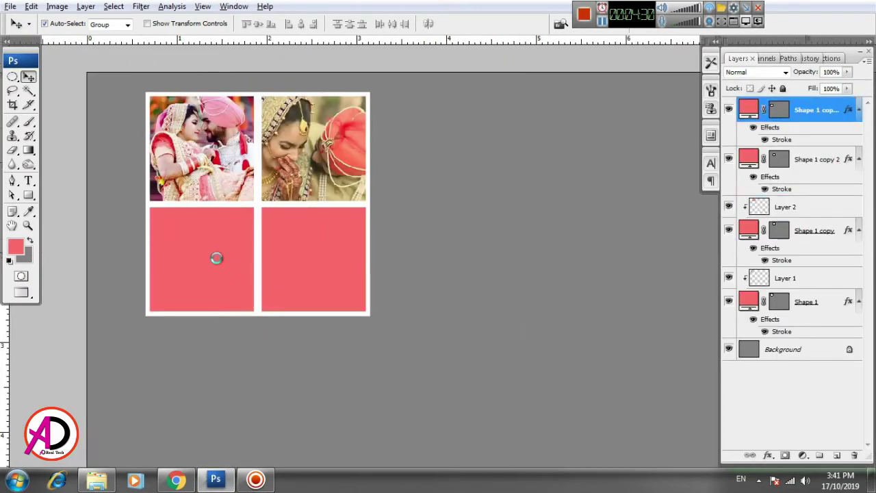
pyautogui.hotkey('ctrl', 'v')
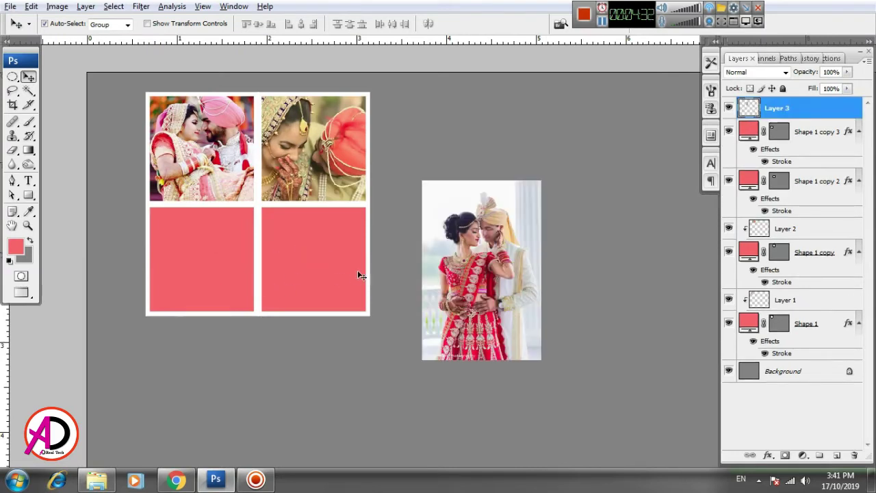
pyautogui.moveTo(478, 283); pyautogui.dragTo(204, 280)
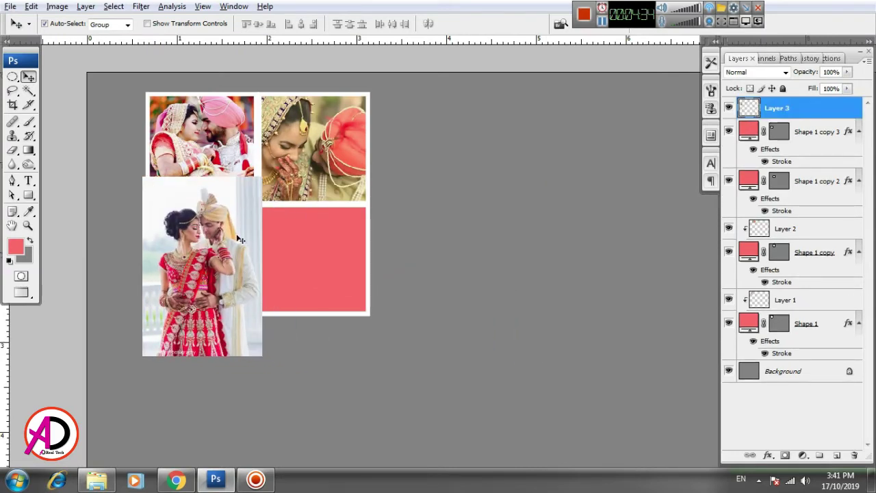
pyautogui.moveTo(240, 239)
pyautogui.mouseDown()
pyautogui.moveTo(212, 272)
pyautogui.moveTo(221, 262)
pyautogui.mouseUp()
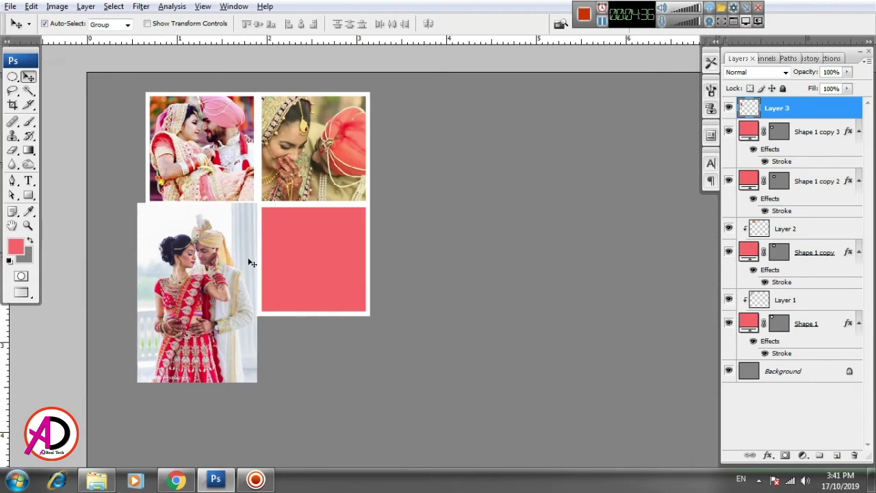
pyautogui.hotkey('ctrl', 't')
pyautogui.moveTo(259, 206); pyautogui.dragTo(277, 183)
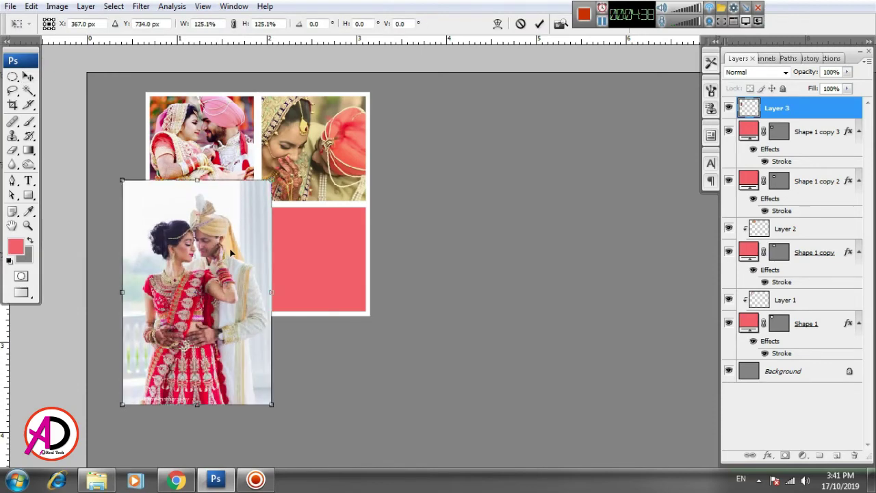
pyautogui.press('Return')
# Step: Clip Layer 3 to the lower-left frame and fine-tune its position
pyautogui.rightClick(812, 107)
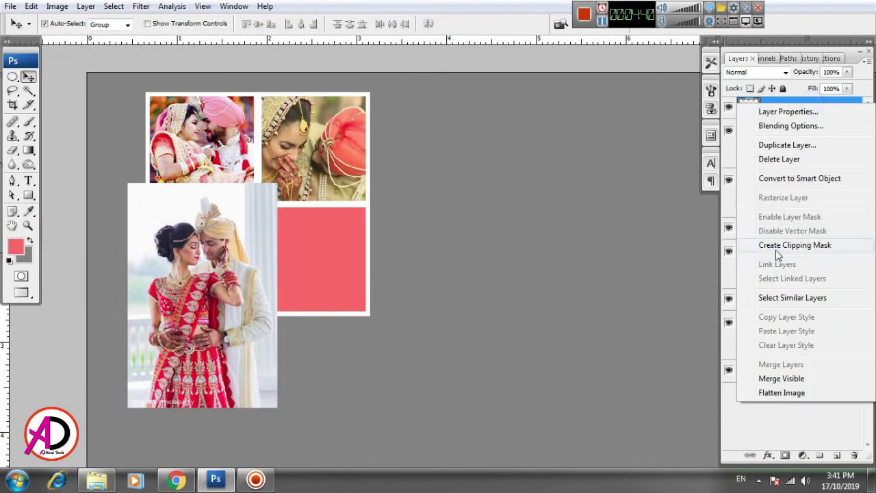
pyautogui.click(807, 245)
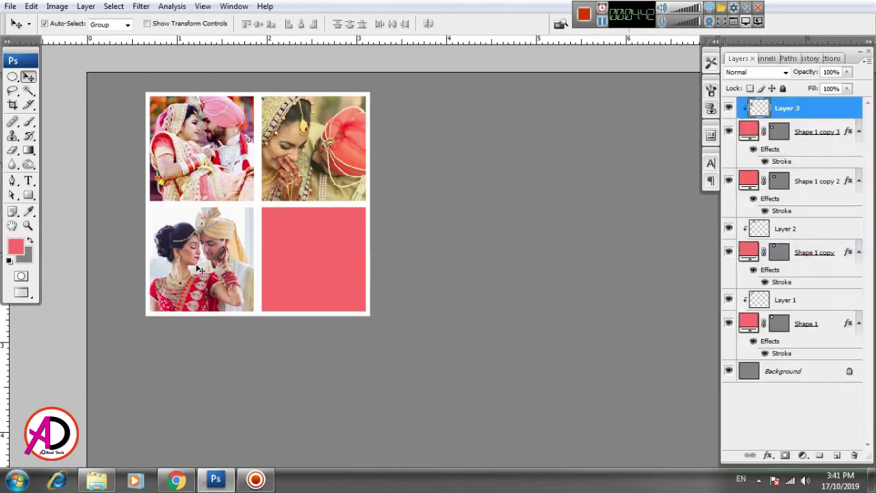
pyautogui.moveTo(201, 257); pyautogui.dragTo(202, 260)
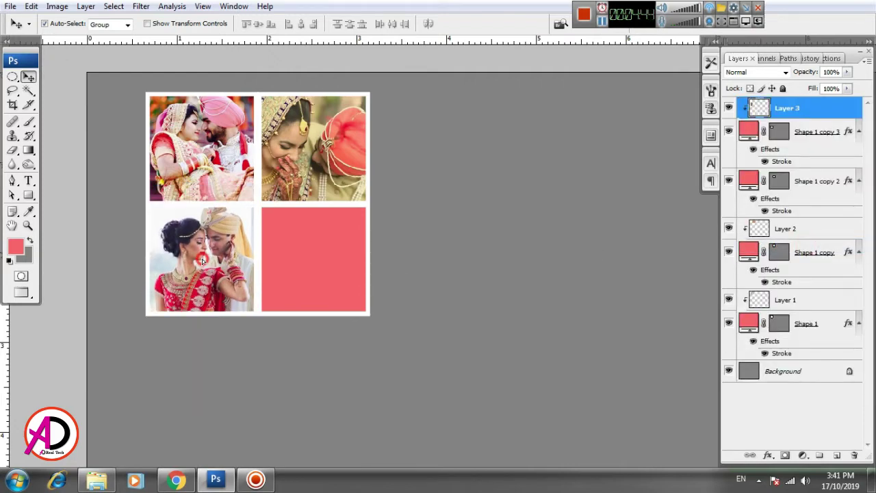
pyautogui.press('Up')
pyautogui.press('Up')
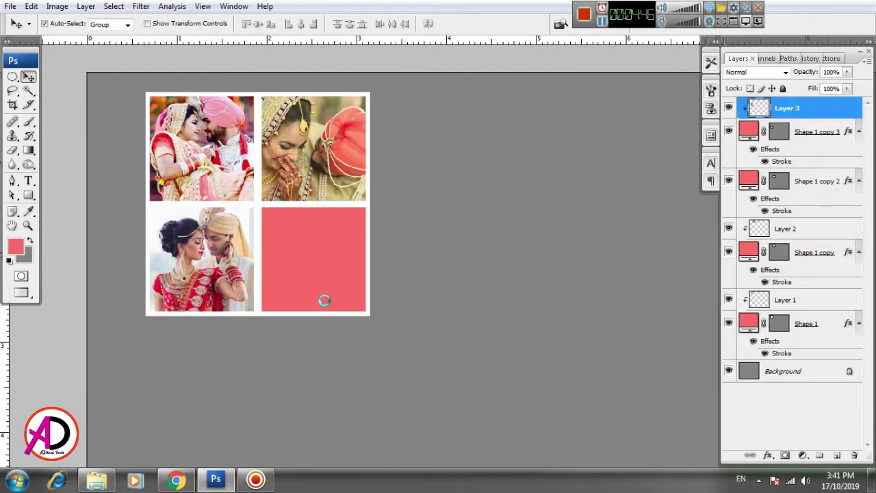
pyautogui.press('Up')
pyautogui.hotkey('alt', 'Tab')
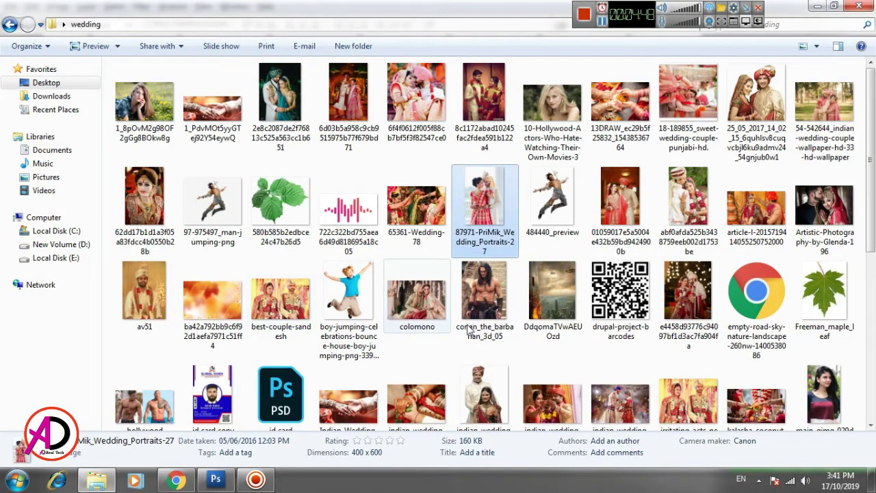
# Step: Find the oil-painting wedding-couple-6-1 photo in the folder and drag it into Photoshop
pyautogui.scroll(-5, 528, 349)
pyautogui.scroll(2, 519, 348)
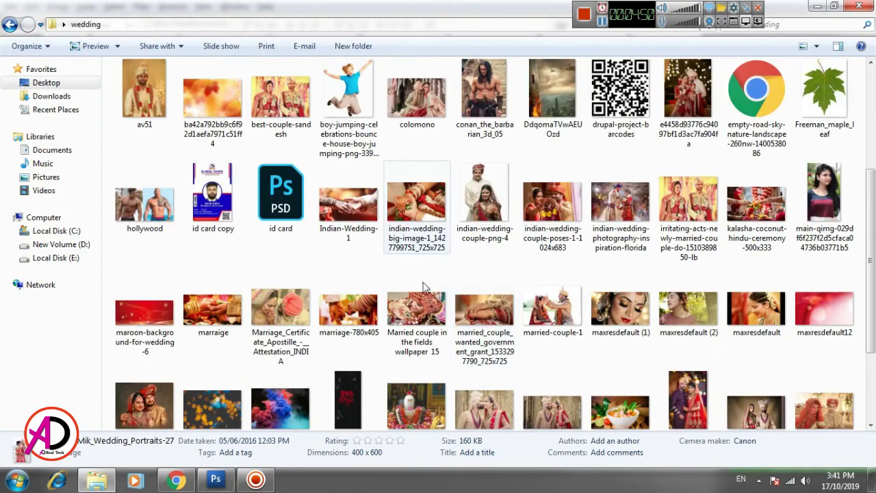
pyautogui.scroll(-2, 270, 306)
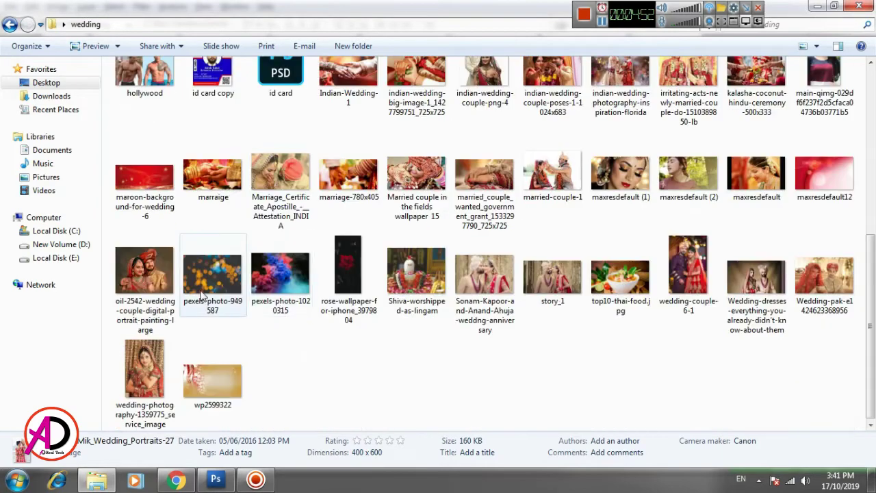
pyautogui.click(156, 288)
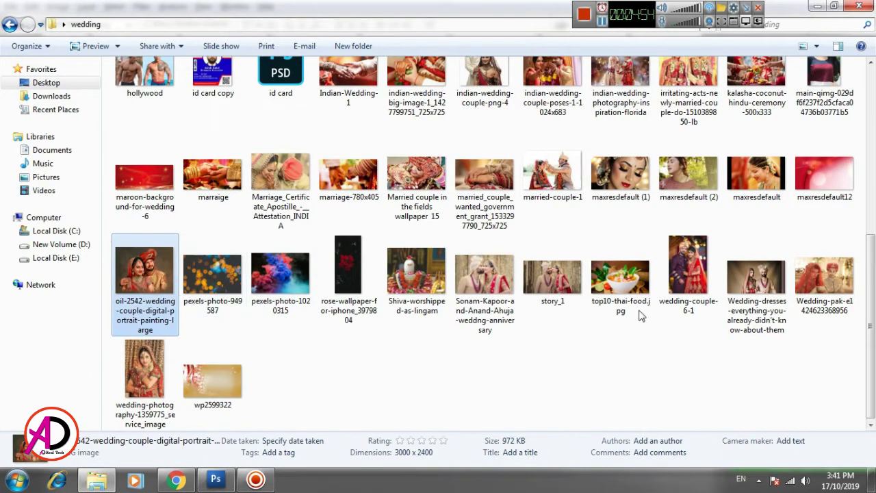
pyautogui.moveTo(685, 280); pyautogui.dragTo(464, 428)
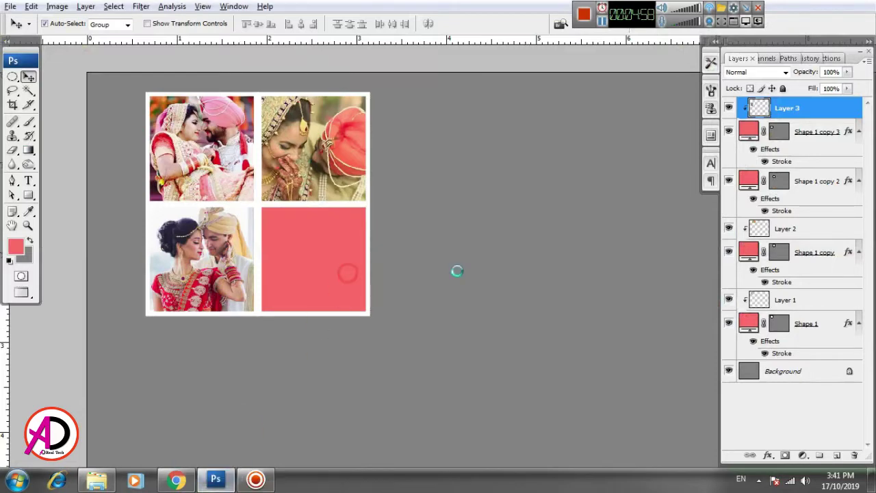
pyautogui.moveTo(464, 428); pyautogui.dragTo(408, 293)
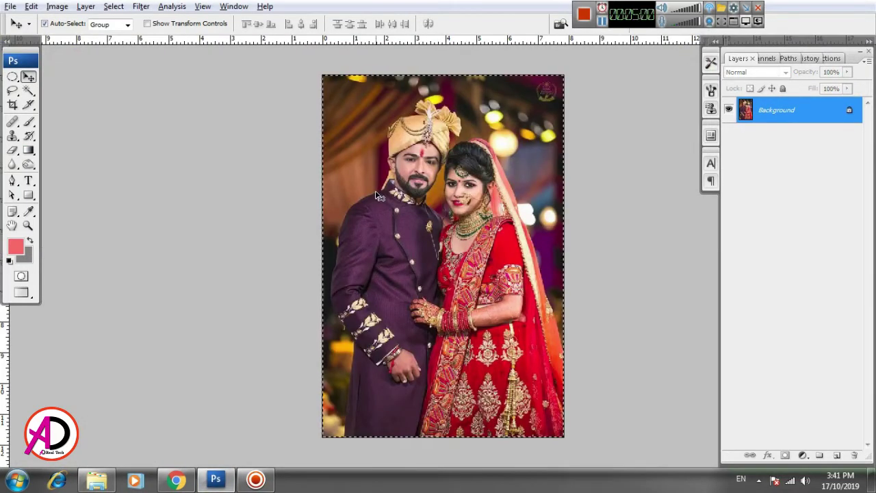
# Step: Paste the couple photo as Layer 4 and clip it to the bottom-right frame
pyautogui.hotkey('ctrl', 'Tab')
pyautogui.click(300, 277)
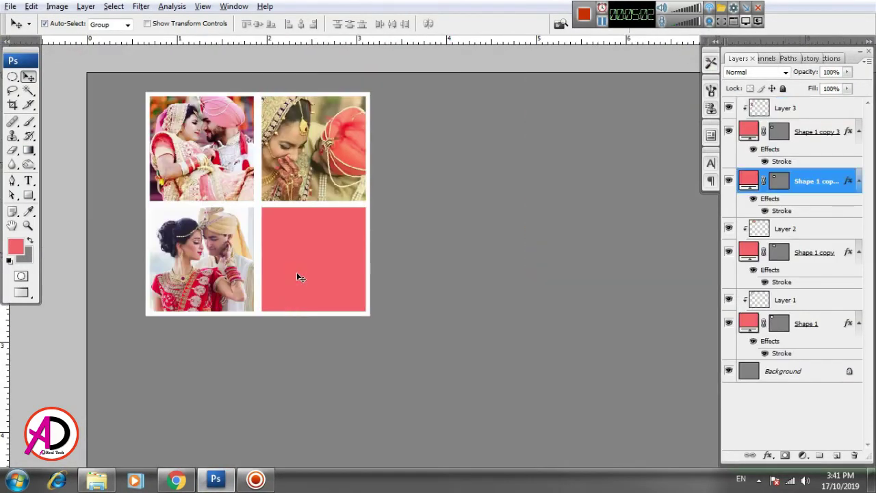
pyautogui.hotkey('ctrl', 'v')
pyautogui.moveTo(486, 260); pyautogui.dragTo(330, 269)
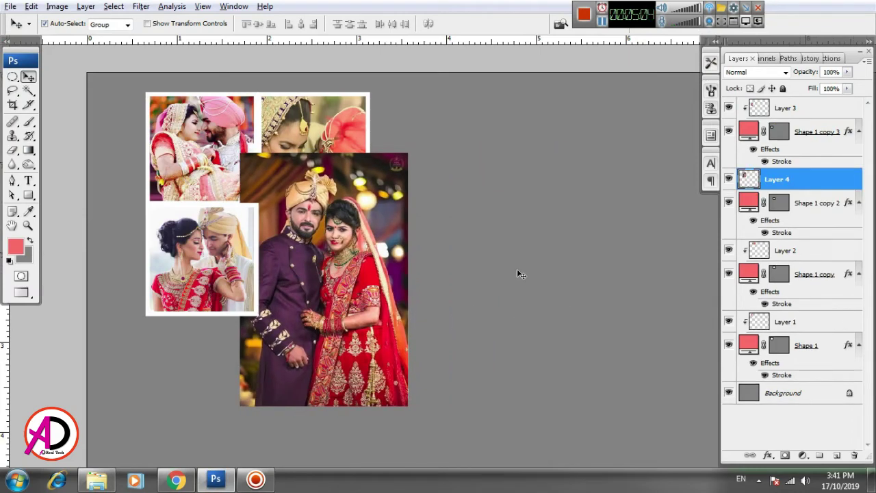
pyautogui.rightClick(830, 189)
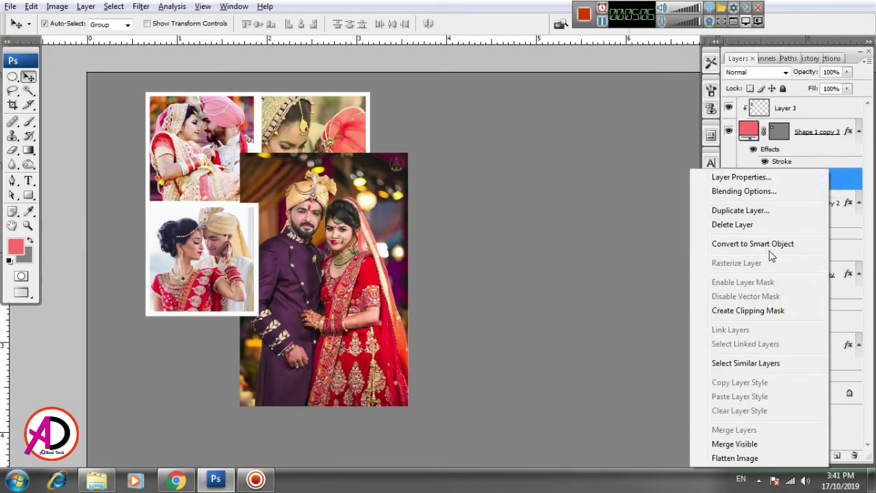
pyautogui.click(748, 311)
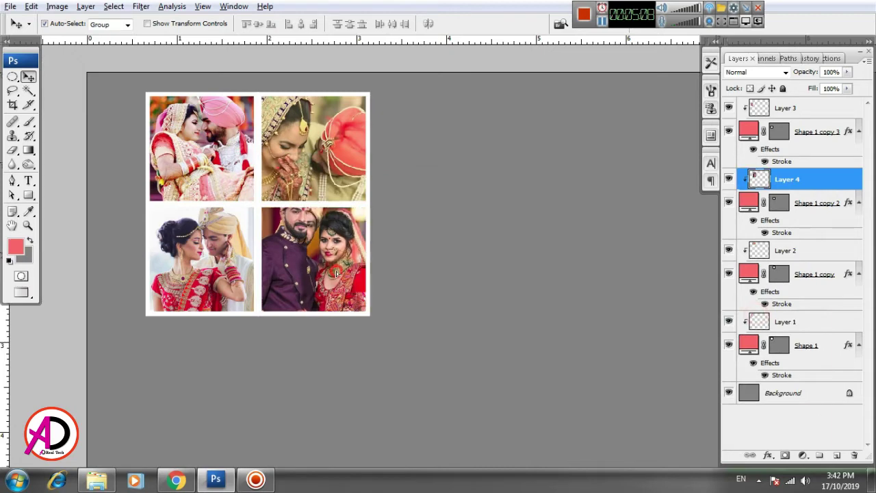
pyautogui.moveTo(335, 281); pyautogui.dragTo(337, 273)
# Step: Scale the Layer 4 photo down to about 92% toward its centre
pyautogui.hotkey('ctrl', 't')
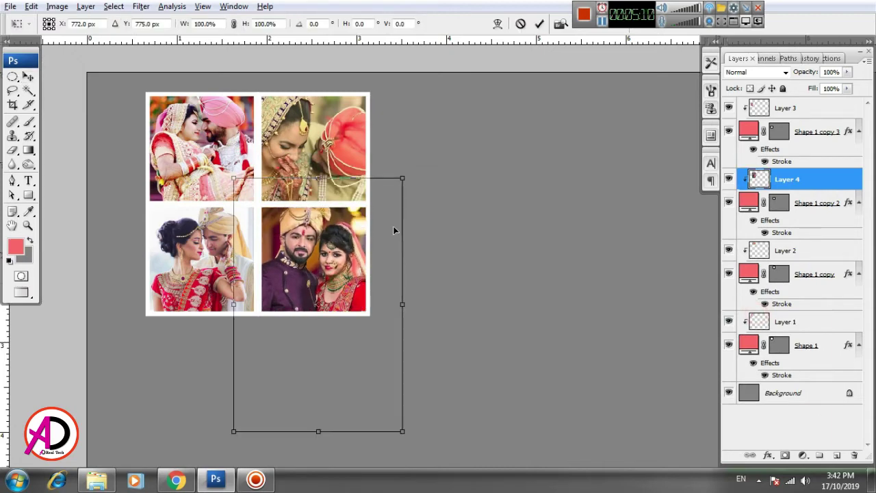
pyautogui.moveTo(402, 180); pyautogui.dragTo(399, 195)
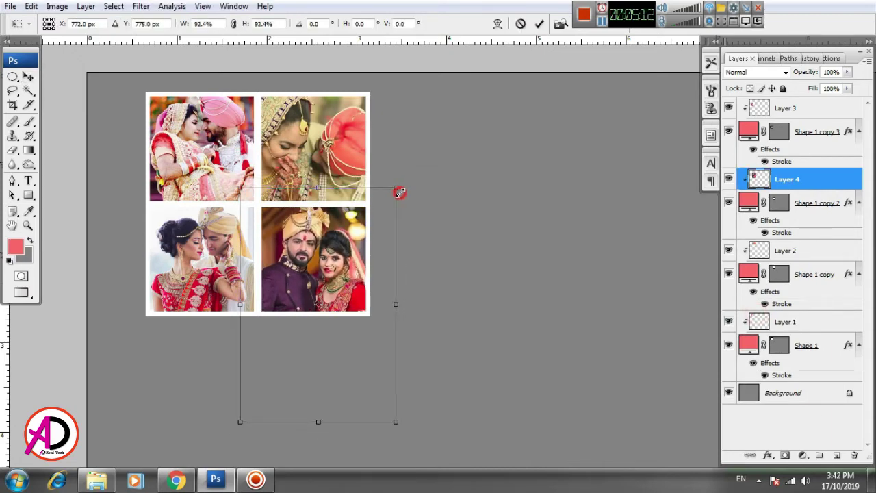
pyautogui.press('Return')
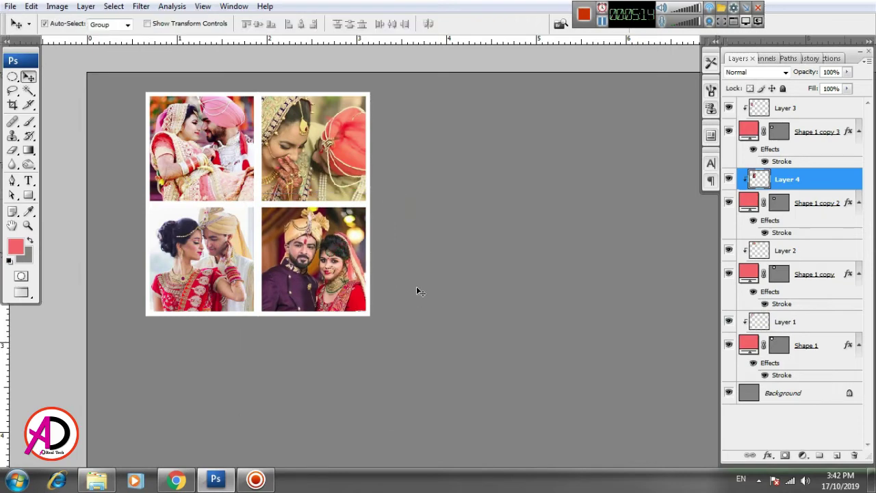
pyautogui.scroll(2, 431, 281)
pyautogui.scroll(-3, 445, 298)
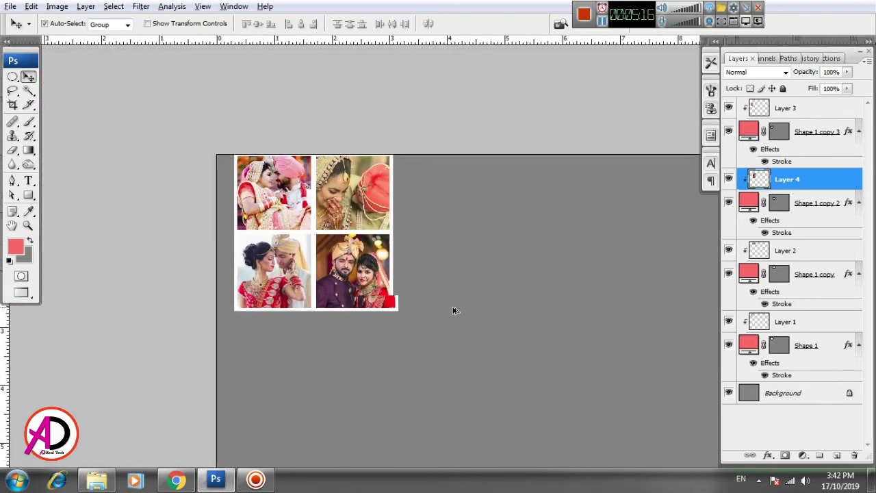
# Step: Merge Shape 1 with Layer 1 and Shape 1 copy with Layer 2
pyautogui.moveTo(532, 319); pyautogui.dragTo(491, 309)
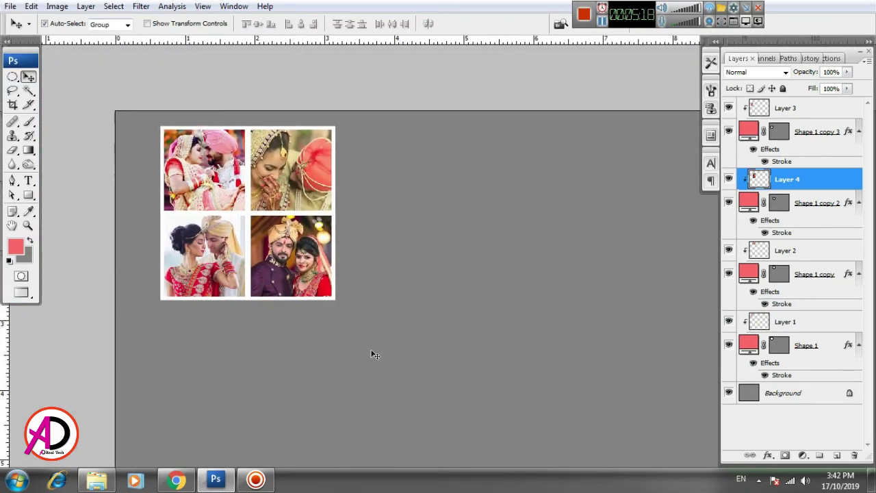
pyautogui.click(813, 108)
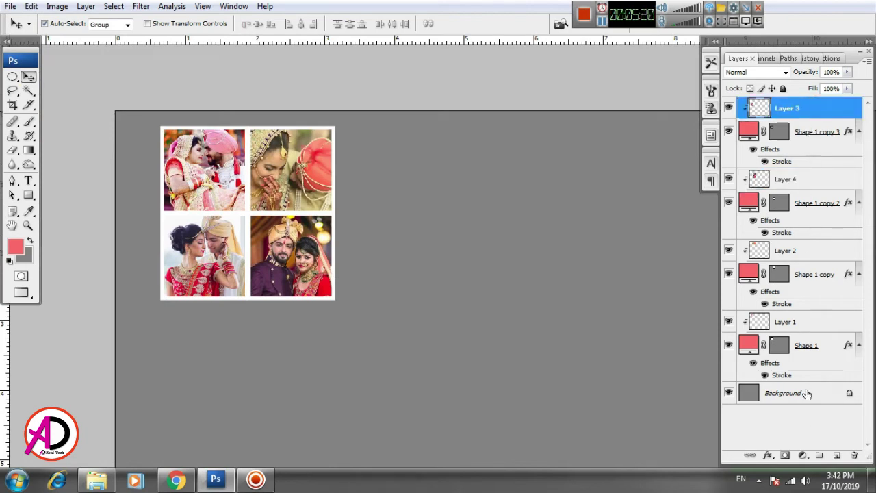
pyautogui.click(815, 347)
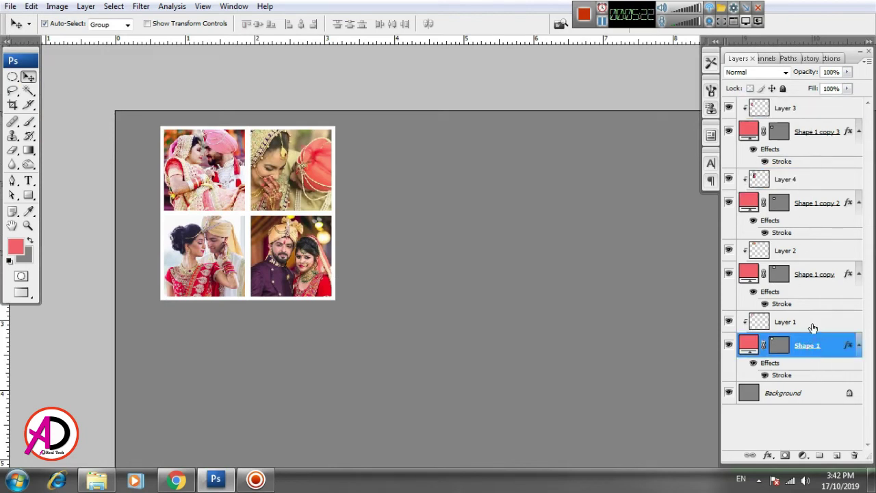
pyautogui.keyDown('shift'); pyautogui.click(811, 321); pyautogui.keyUp('shift')
pyautogui.rightClick(807, 319)
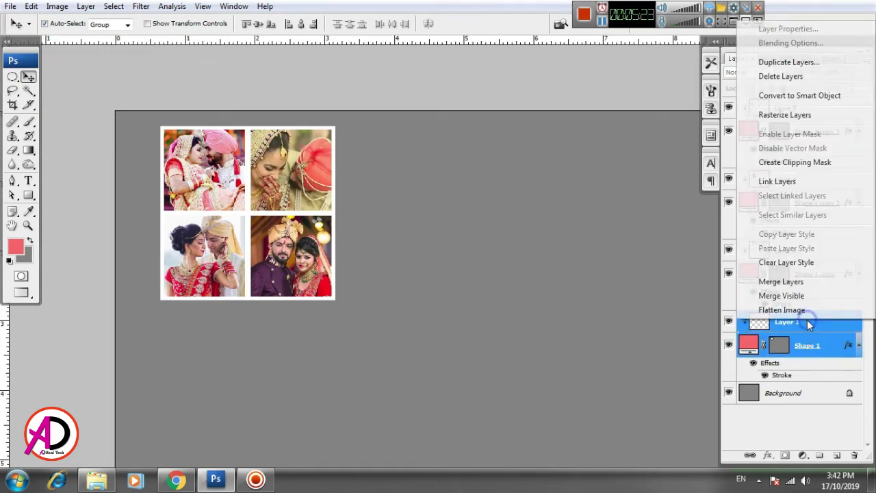
pyautogui.click(798, 285)
pyautogui.click(805, 272)
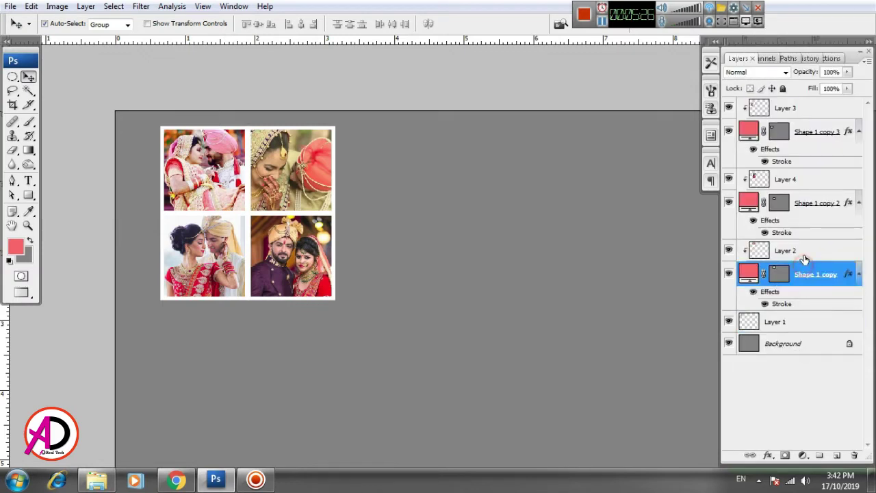
pyautogui.keyDown('shift'); pyautogui.click(803, 252); pyautogui.keyUp('shift')
pyautogui.rightClick(805, 254)
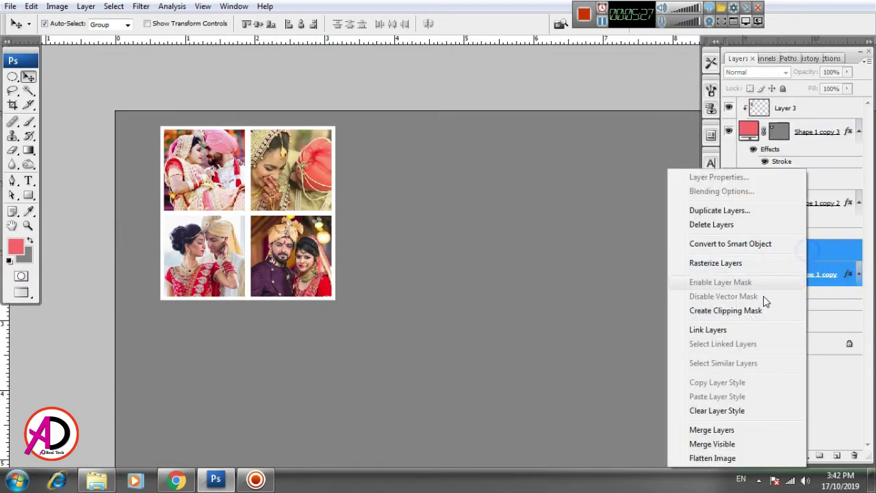
pyautogui.click(719, 430)
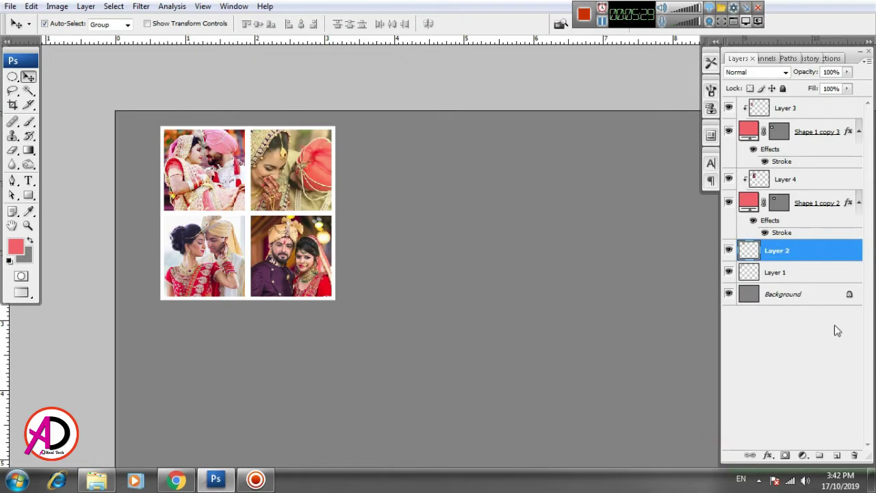
# Step: Merge Shape 1 copy 2 with Layer 4 and Shape 1 copy 3 with Layer 3
pyautogui.click(818, 202)
pyautogui.keyDown('shift'); pyautogui.click(817, 180); pyautogui.keyUp('shift')
pyautogui.rightClick(819, 180)
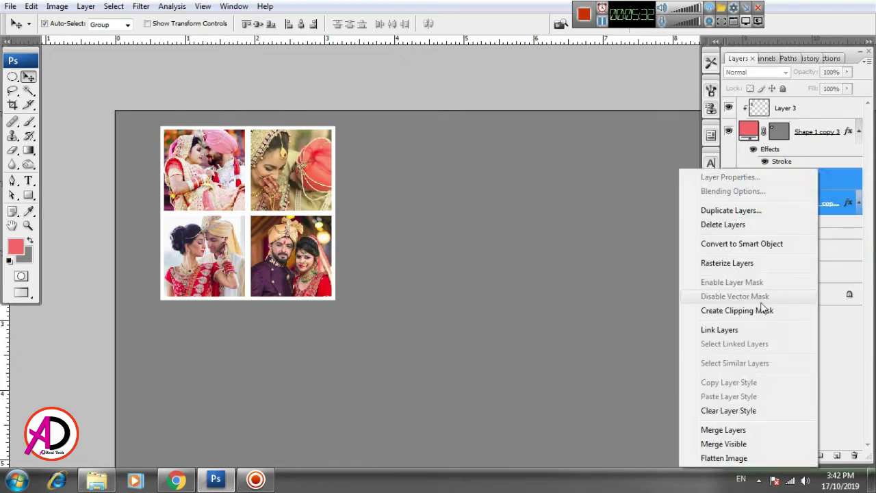
pyautogui.click(753, 430)
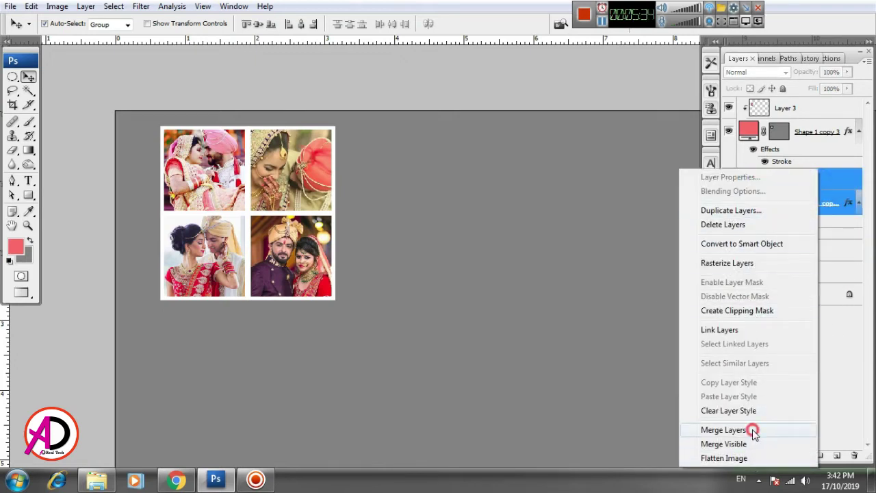
pyautogui.click(809, 130)
pyautogui.keyDown('shift'); pyautogui.click(801, 108); pyautogui.keyUp('shift')
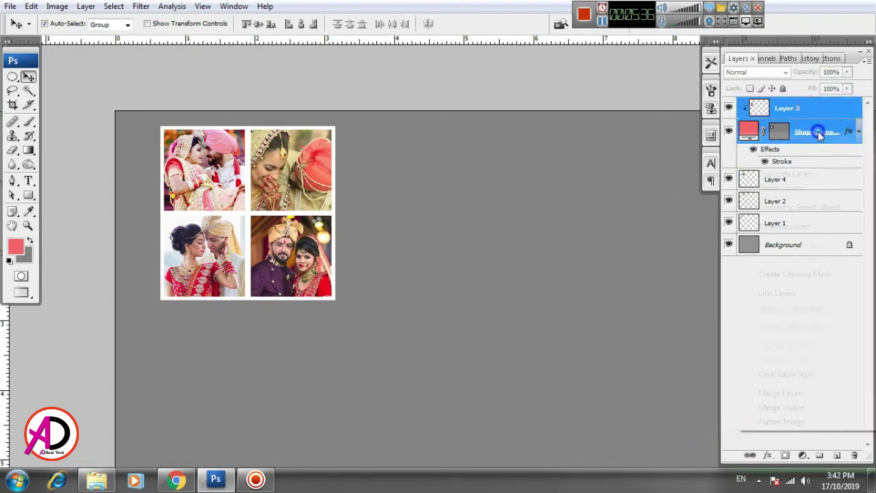
pyautogui.rightClick(815, 131)
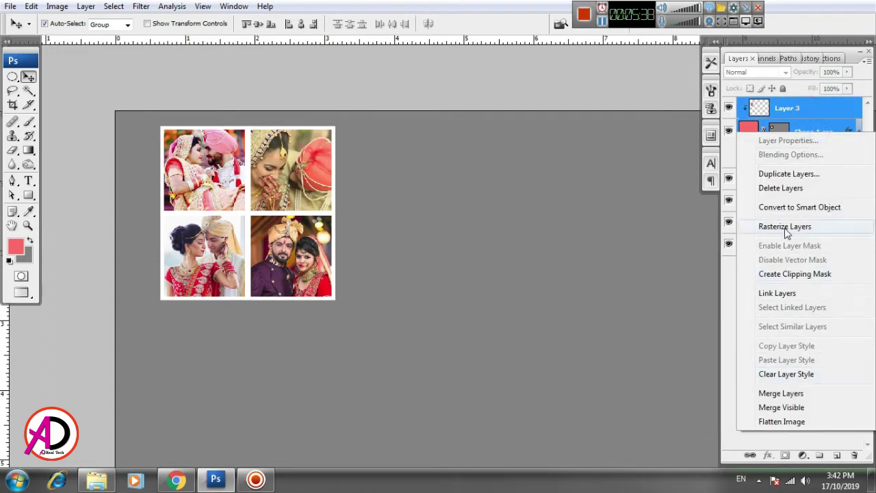
pyautogui.click(781, 393)
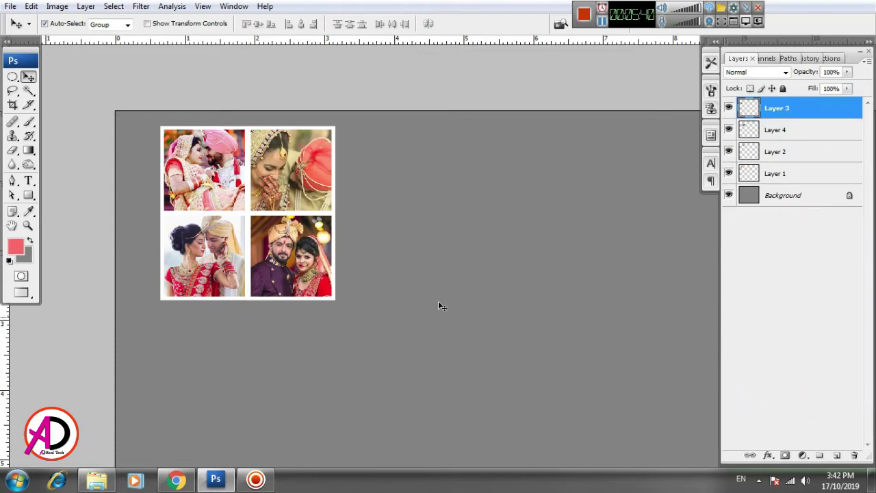
# Step: Merge the four combined photo layers into a single collage Layer 3
pyautogui.scroll(-2, 475, 295)
pyautogui.scroll(-2, 404, 277)
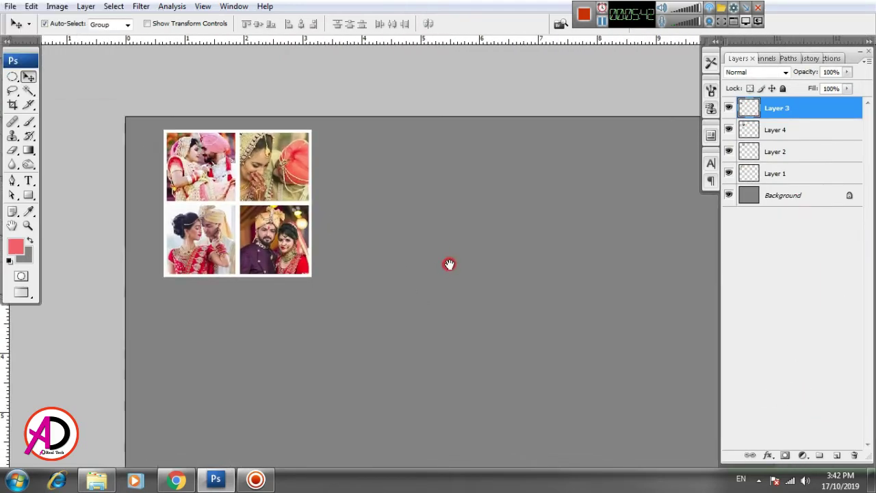
pyautogui.scroll(-1, 397, 269)
pyautogui.scroll(-1, 401, 273)
pyautogui.scroll(1, 421, 274)
pyautogui.scroll(-1, 440, 274)
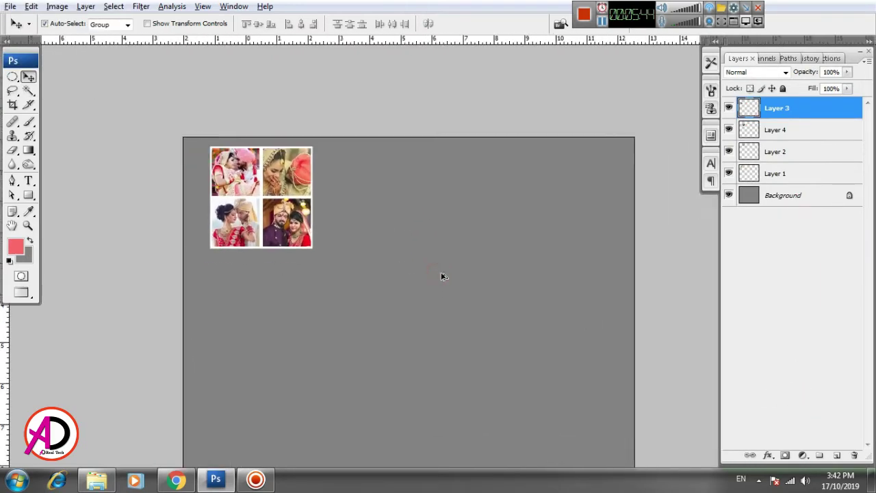
pyautogui.scroll(-1, 423, 276)
pyautogui.scroll(1, 411, 284)
pyautogui.scroll(1, 431, 293)
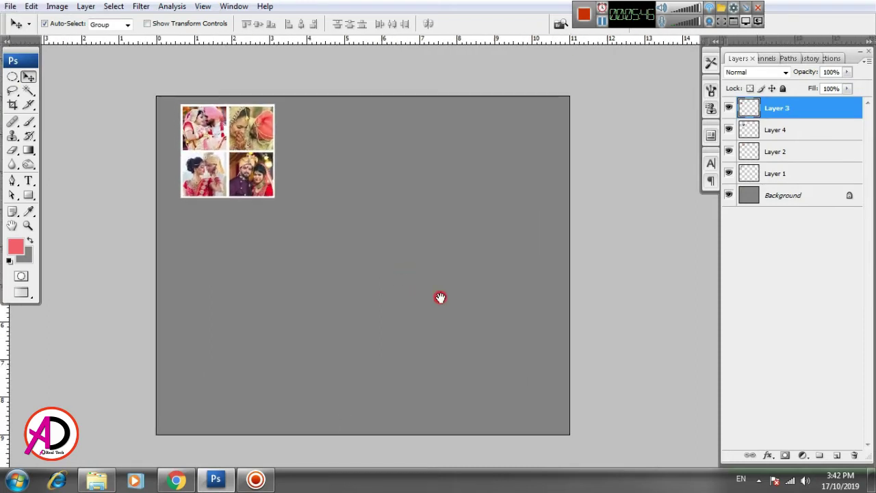
pyautogui.keyDown('shift'); pyautogui.click(794, 129); pyautogui.keyUp('shift')
pyautogui.keyDown('shift'); pyautogui.click(796, 151); pyautogui.keyUp('shift')
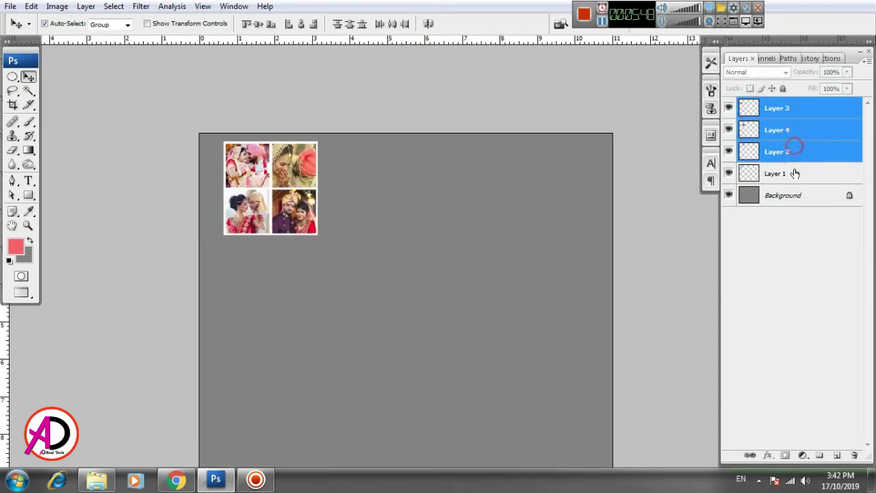
pyautogui.keyDown('shift'); pyautogui.click(795, 173); pyautogui.keyUp('shift')
pyautogui.rightClick(806, 150)
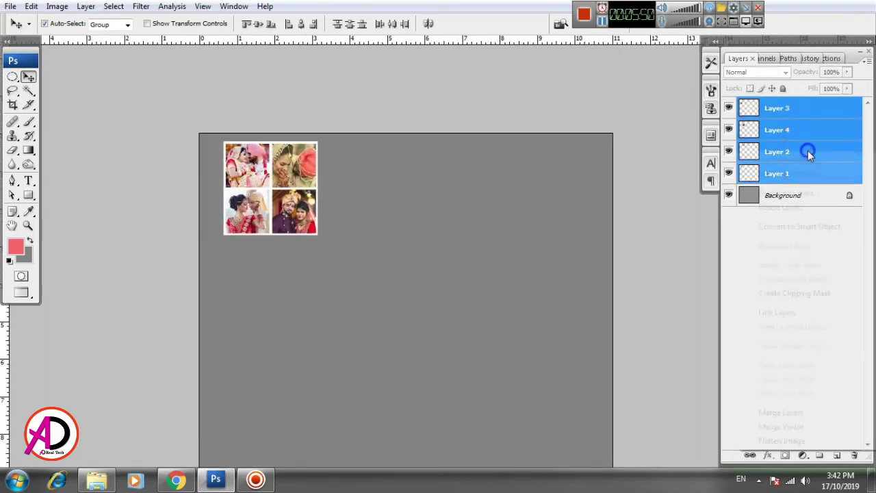
pyautogui.click(778, 412)
pyautogui.click(396, 246)
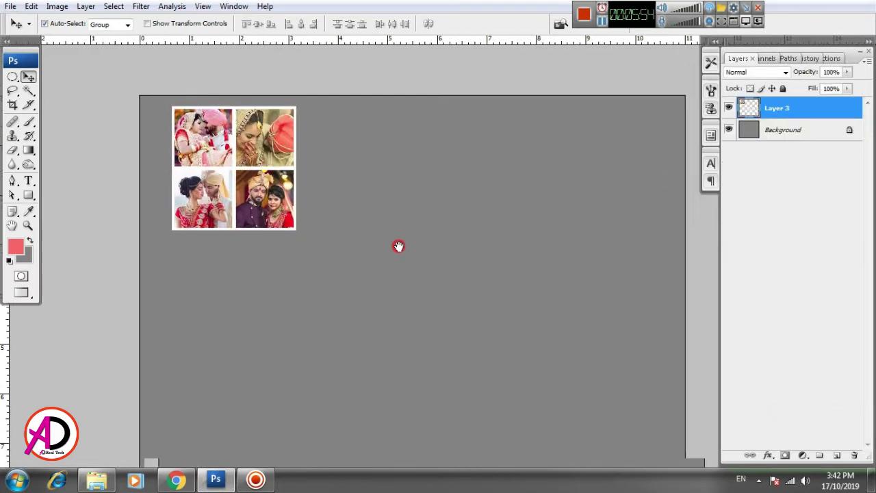
# Step: Place a copy of the 2 × 2 collage to its right, closing the gap between them
pyautogui.moveTo(241, 204); pyautogui.dragTo(368, 198)
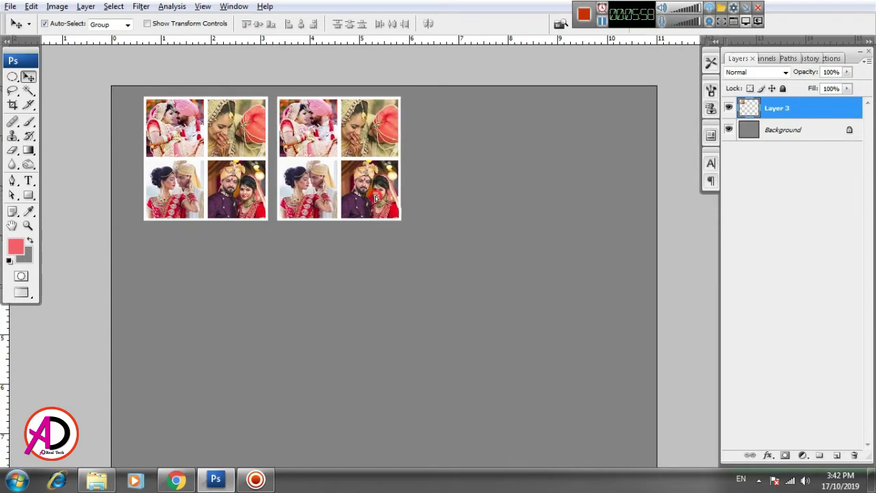
pyautogui.click(394, 240)
pyautogui.click(424, 291)
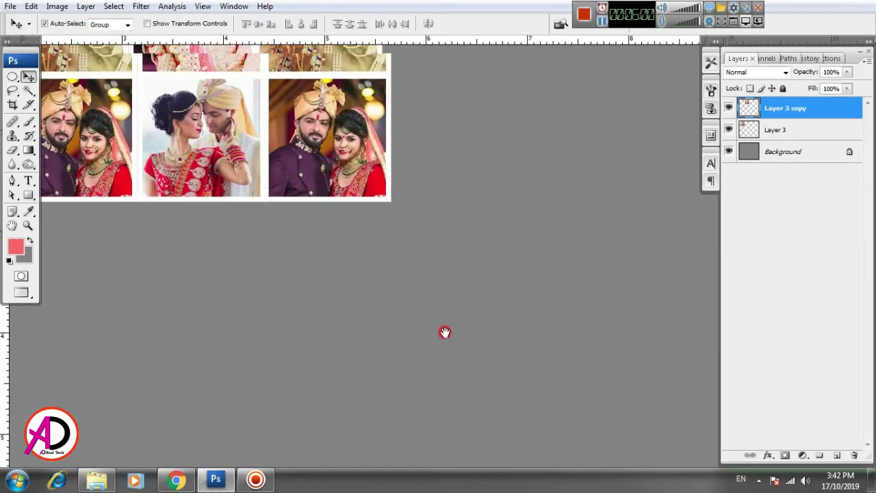
pyautogui.moveTo(445, 333); pyautogui.dragTo(465, 383)
pyautogui.press('Left')
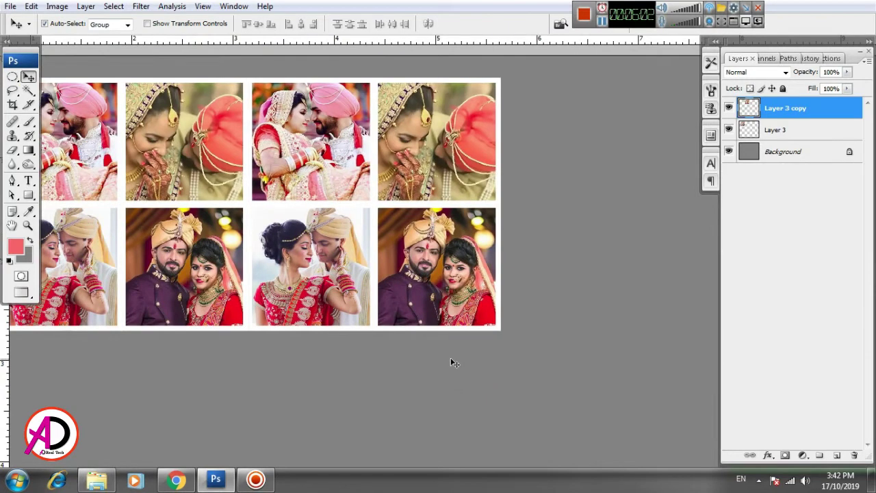
pyautogui.press('Left')
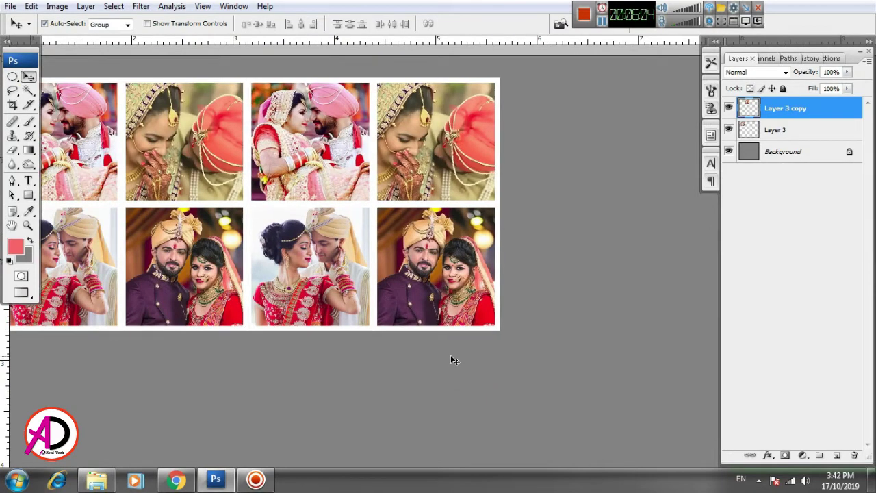
pyautogui.scroll(-2, 433, 329)
pyautogui.moveTo(442, 356); pyautogui.dragTo(361, 329)
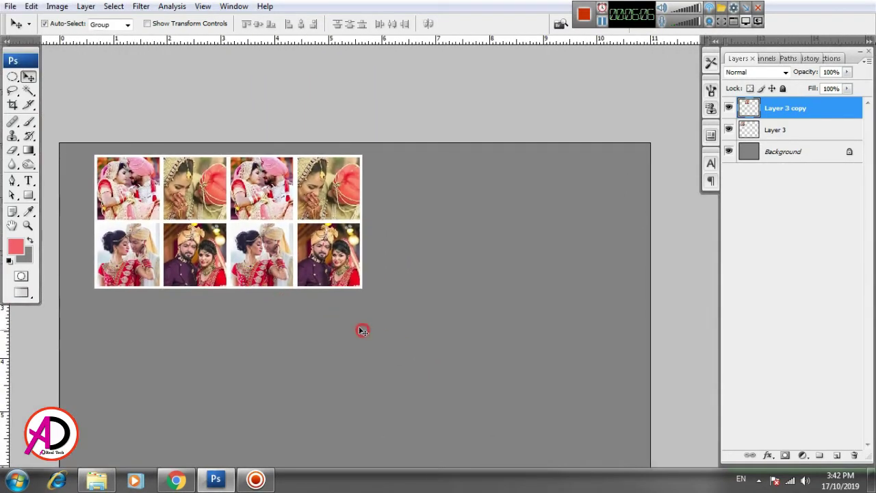
# Step: Add two more collage copies further right to complete the eight-column strip
pyautogui.keyDown('alt'); pyautogui.moveTo(326, 256); pyautogui.dragTo(467, 266); pyautogui.keyUp('alt')
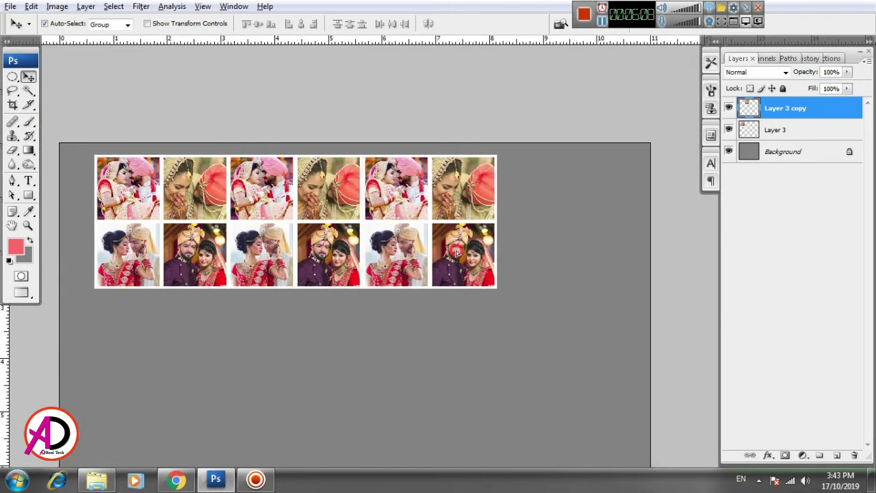
pyautogui.press('Left')
pyautogui.press('Left')
pyautogui.press('Left')
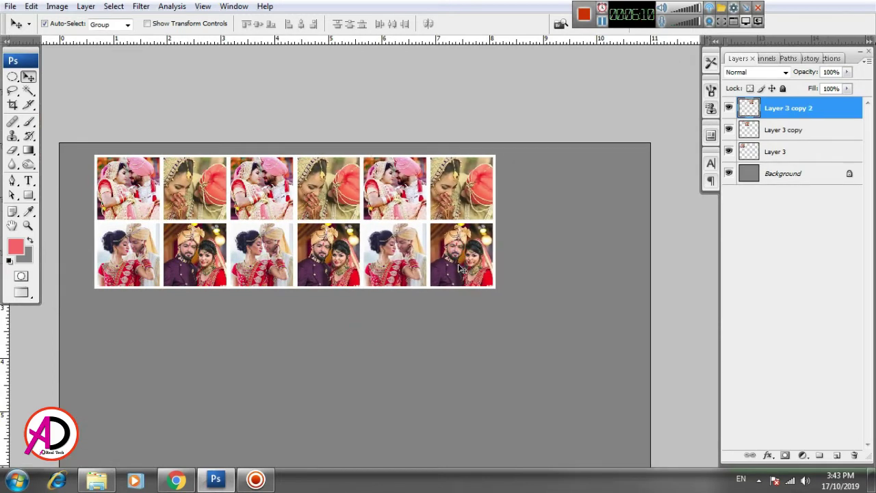
pyautogui.moveTo(580, 267); pyautogui.dragTo(586, 275)
pyautogui.hotkey('ctrl', 'j')
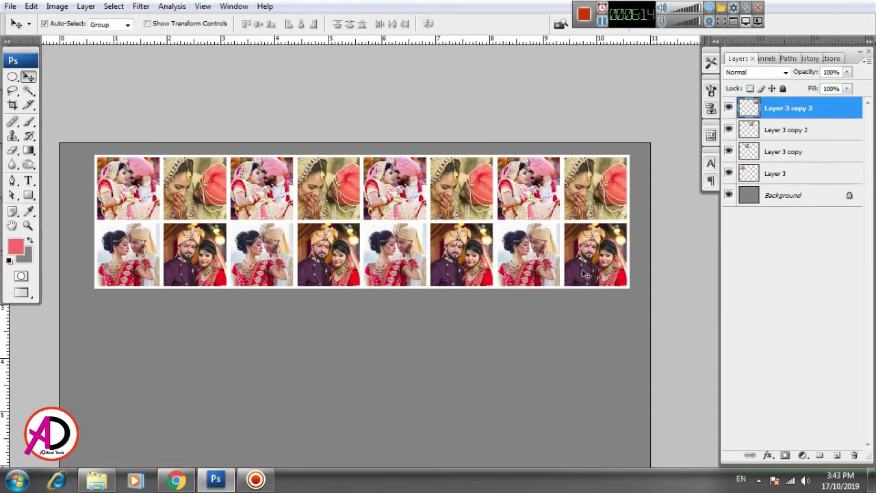
pyautogui.scroll(3, 481, 335)
pyautogui.scroll(-2, 432, 346)
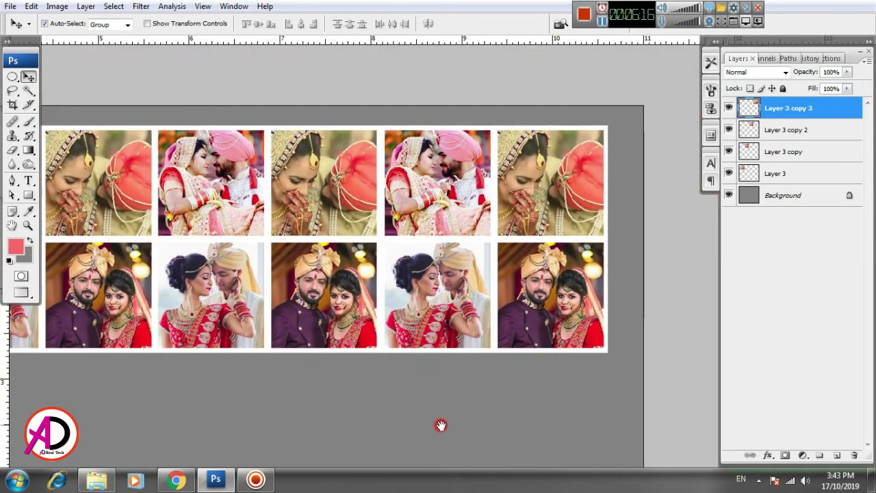
pyautogui.scroll(2, 436, 377)
pyautogui.scroll(-3, 434, 376)
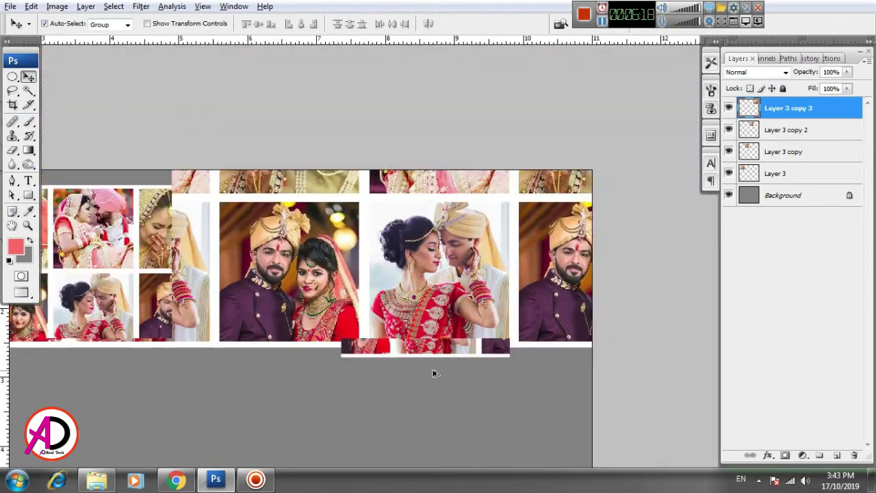
pyautogui.scroll(-2, 434, 375)
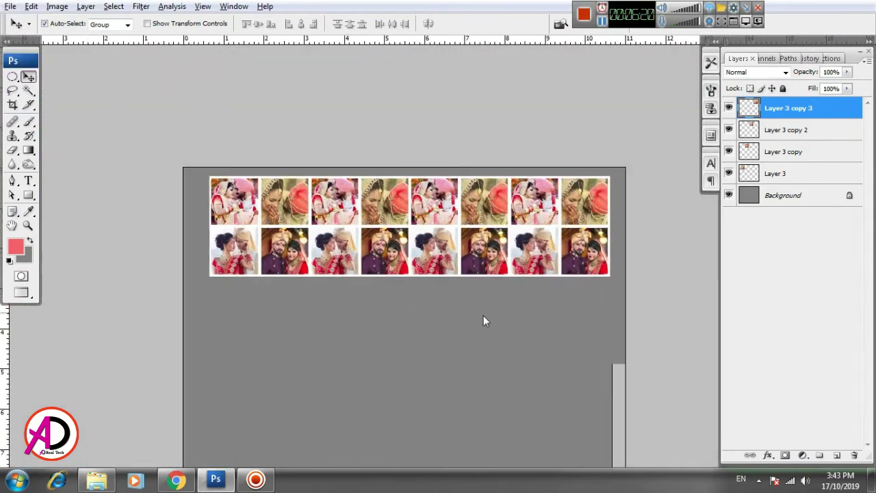
pyautogui.moveTo(483, 319); pyautogui.dragTo(482, 276)
pyautogui.scroll(-1, 495, 308)
pyautogui.moveTo(495, 307)
pyautogui.mouseDown()
pyautogui.moveTo(514, 294)
pyautogui.moveTo(500, 295)
pyautogui.mouseUp()
pyautogui.scroll(1, 515, 294)
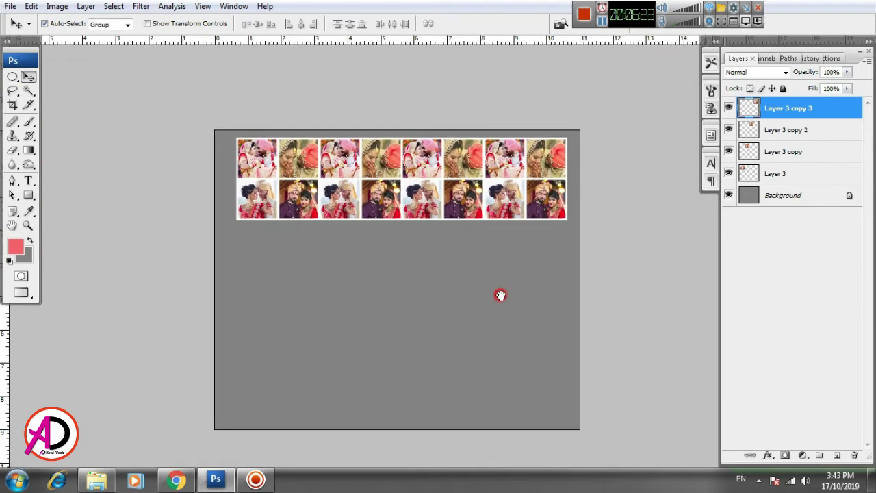
pyautogui.keyDown('ctrl'); pyautogui.click(799, 132); pyautogui.keyUp('ctrl')
# Step: Merge the four strip layers into one photo-strip layer
pyautogui.keyDown('ctrl'); pyautogui.click(799, 158); pyautogui.keyUp('ctrl')
pyautogui.keyDown('ctrl'); pyautogui.click(799, 174); pyautogui.keyUp('ctrl')
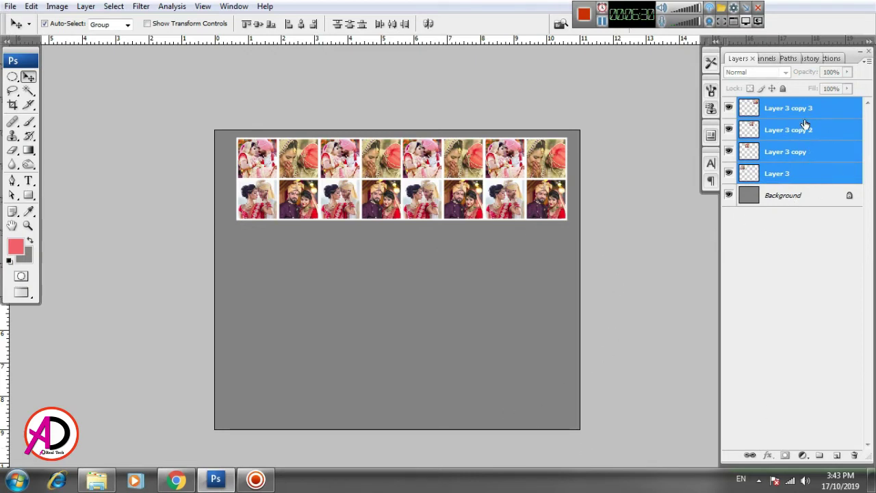
pyautogui.rightClick(804, 177)
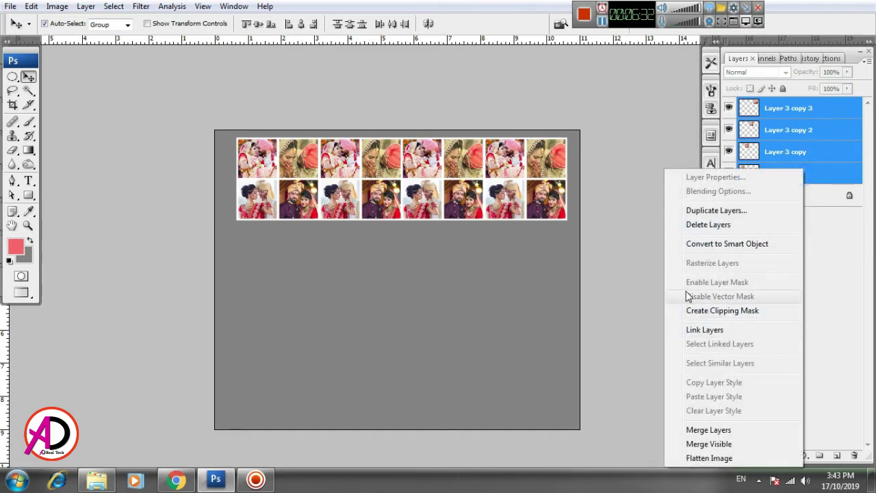
pyautogui.click(712, 430)
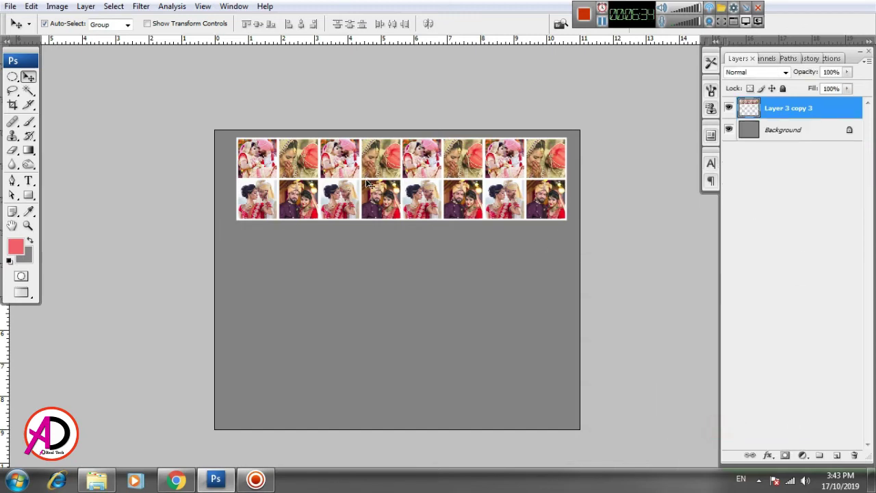
# Step: Copy the strip downward twice and nudge the rows into an even six-row grid
pyautogui.moveTo(393, 188); pyautogui.dragTo(380, 269)
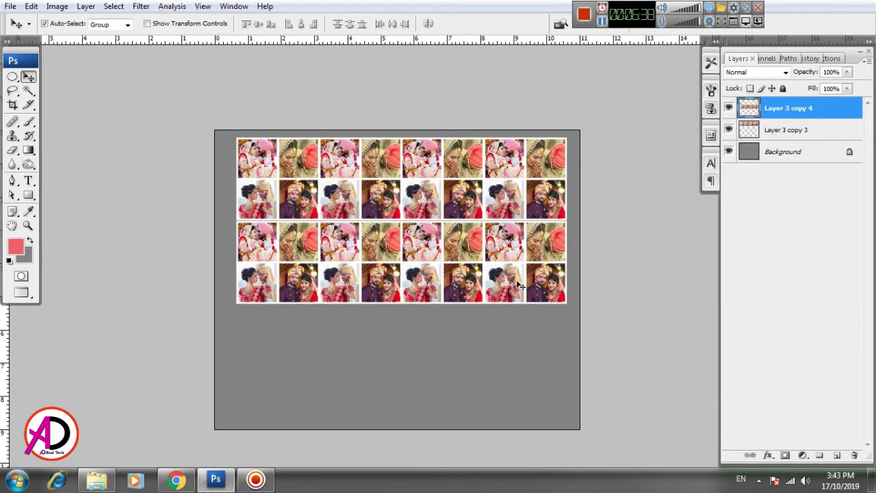
pyautogui.press('Up')
pyautogui.press('Up')
pyautogui.press('Up')
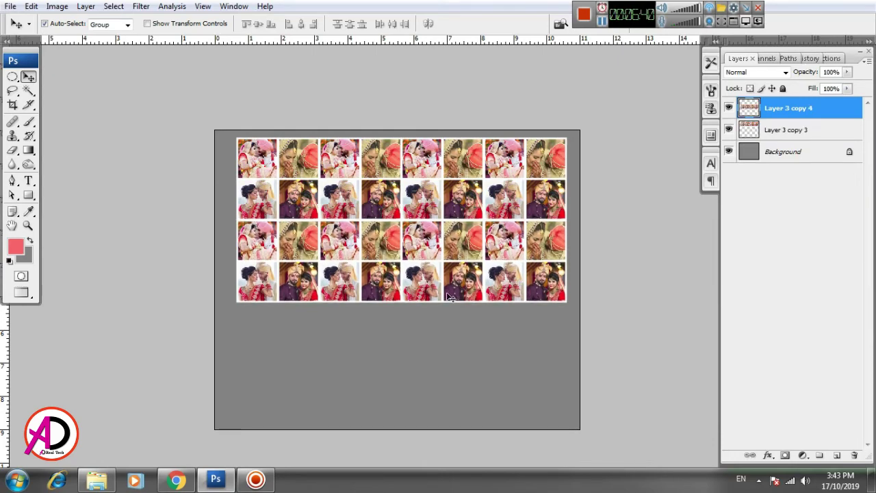
pyautogui.hotkey('ctrl', '+')
pyautogui.hotkey('ctrl', '+')
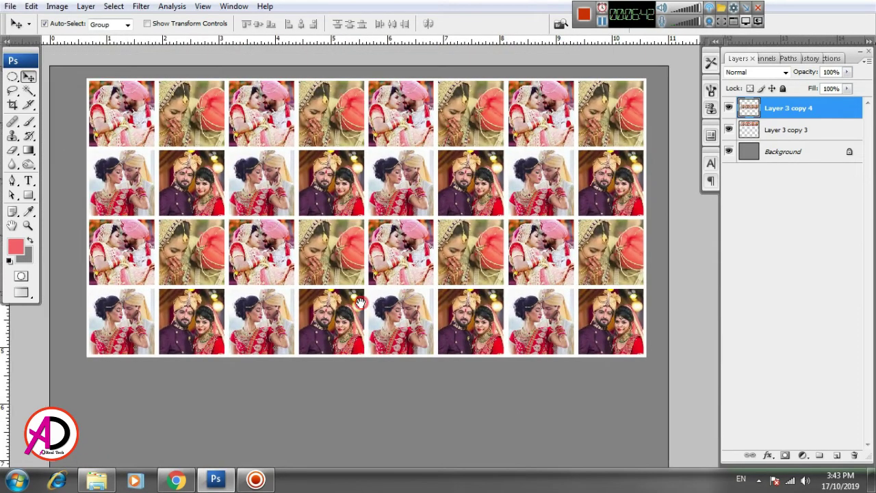
pyautogui.hotkey('ctrl', '-')
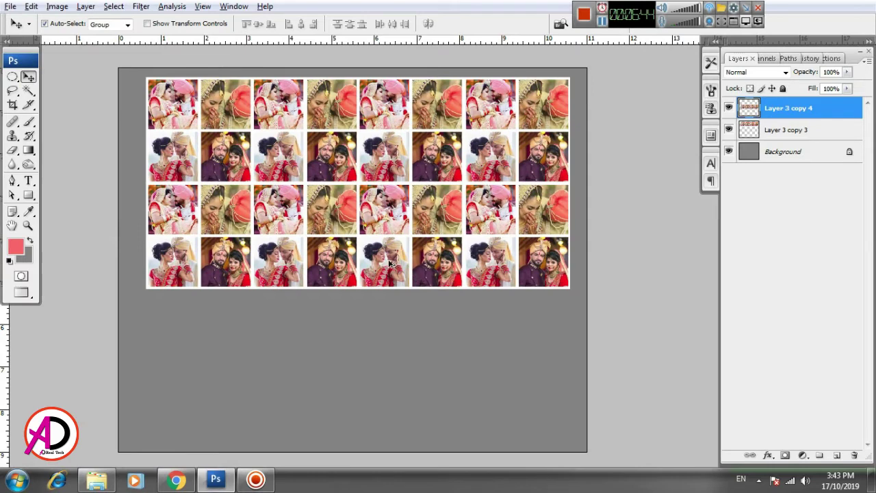
pyautogui.moveTo(390, 263); pyautogui.dragTo(382, 369)
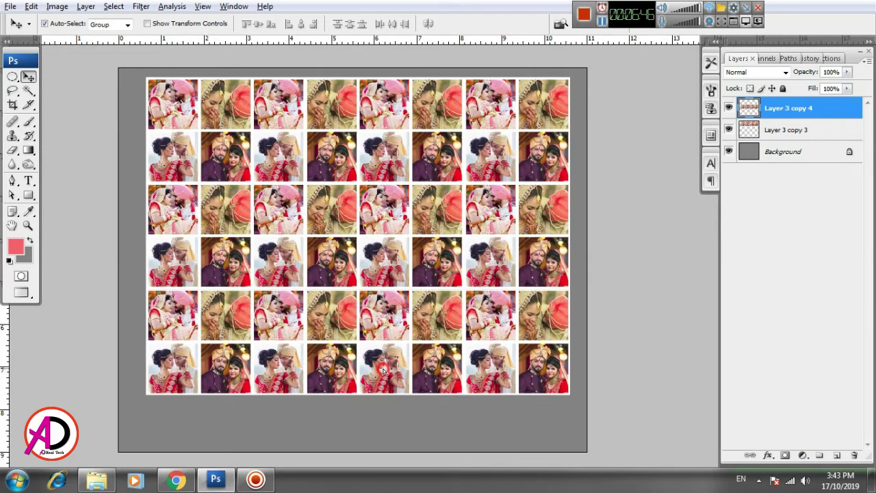
pyautogui.hotkey('ctrl', 'j')
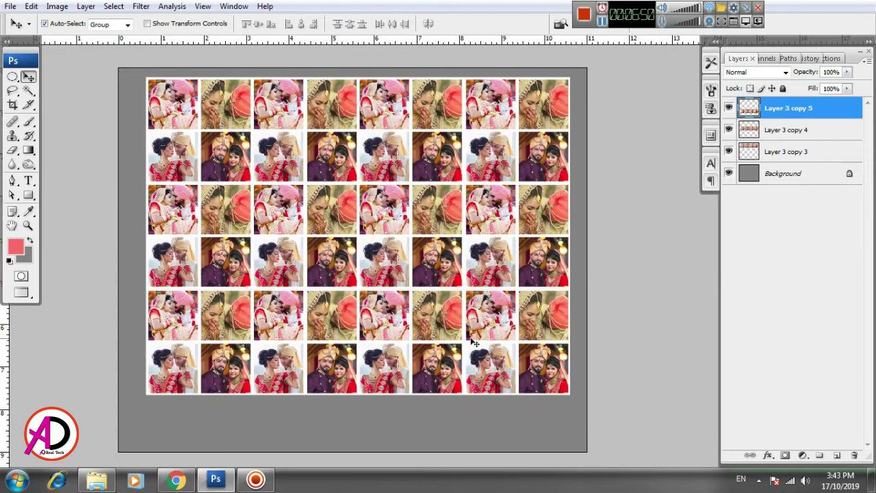
pyautogui.hotkey('shift', 'Up')
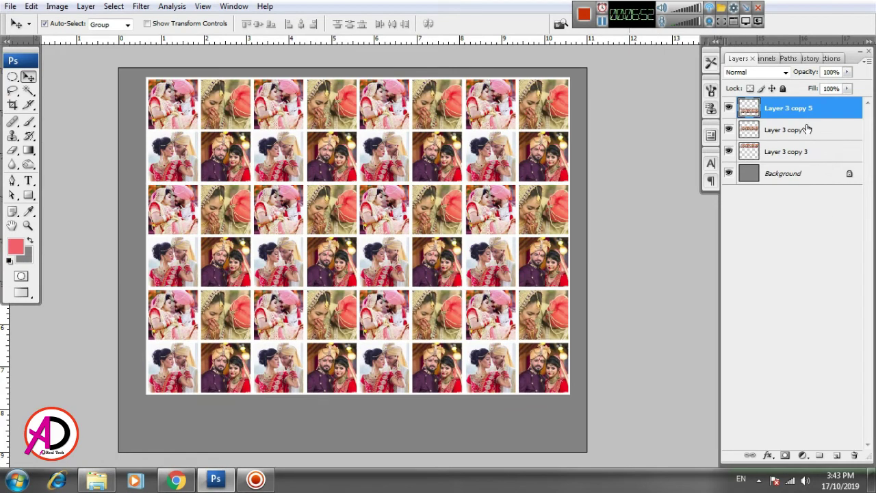
# Step: Merge the three photo-grid layers into one layer and move it slightly down
pyautogui.keyDown('shift'); pyautogui.click(808, 129); pyautogui.keyUp('shift')
pyautogui.keyDown('shift'); pyautogui.click(808, 149); pyautogui.keyUp('shift')
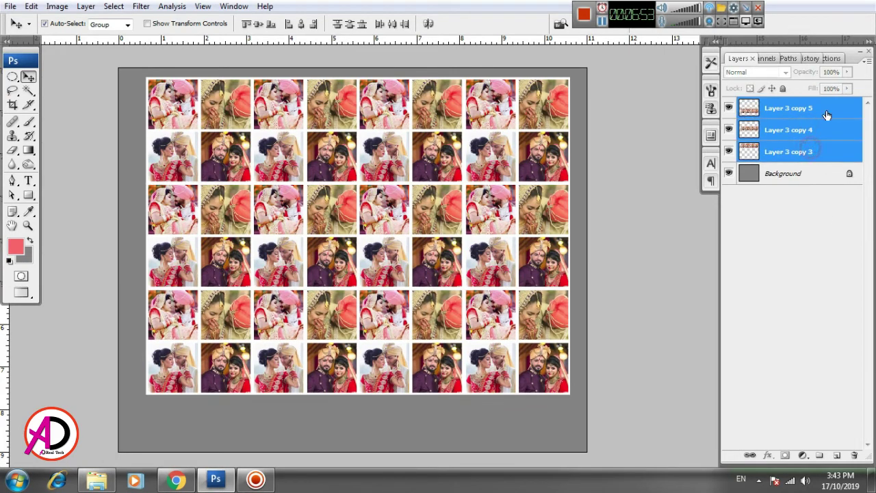
pyautogui.rightClick(819, 147)
pyautogui.click(781, 404)
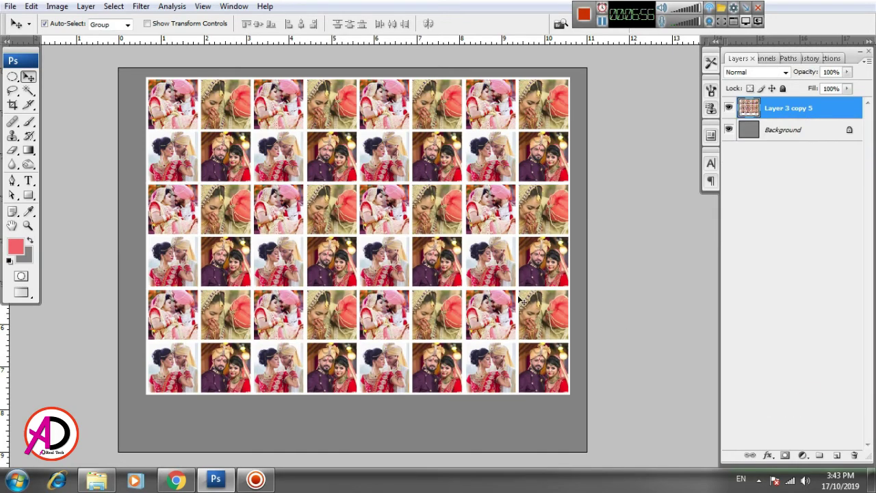
pyautogui.moveTo(508, 295); pyautogui.dragTo(497, 319)
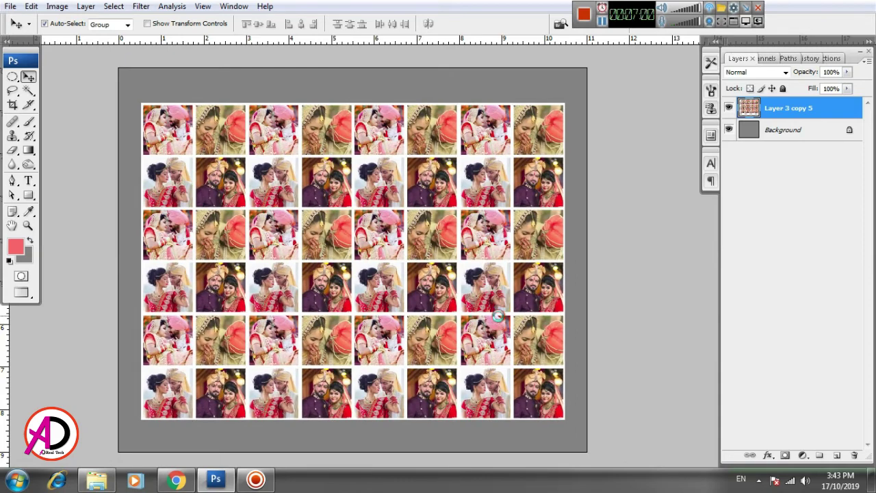
# Step: Scale the merged grid up to 105.1% and nudge it slightly left
pyautogui.hotkey('ctrl', '+')
pyautogui.hotkey('alt', 'space')
pyautogui.press('Escape')
pyautogui.hotkey('ctrl', '-')
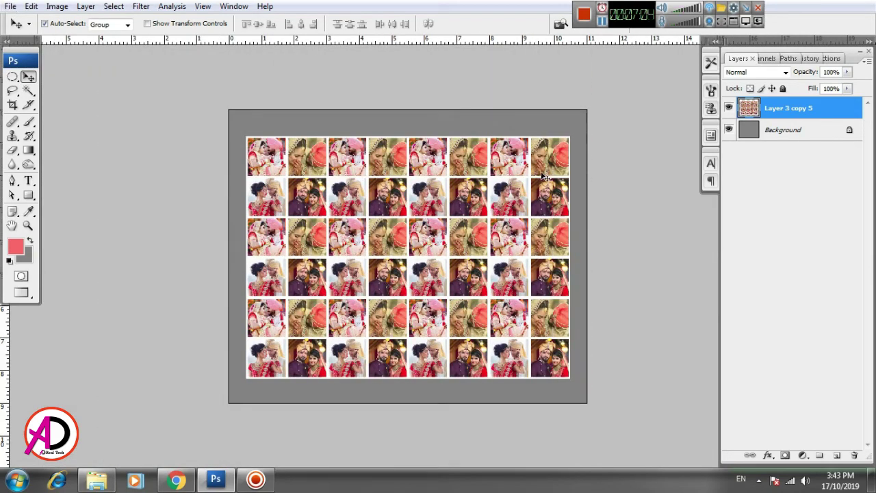
pyautogui.hotkey('ctrl', 't')
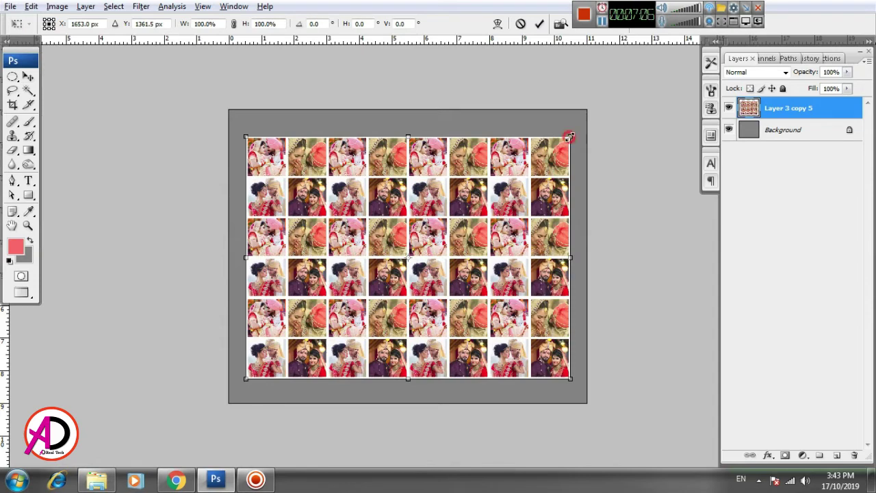
pyautogui.moveTo(569, 137); pyautogui.dragTo(579, 130)
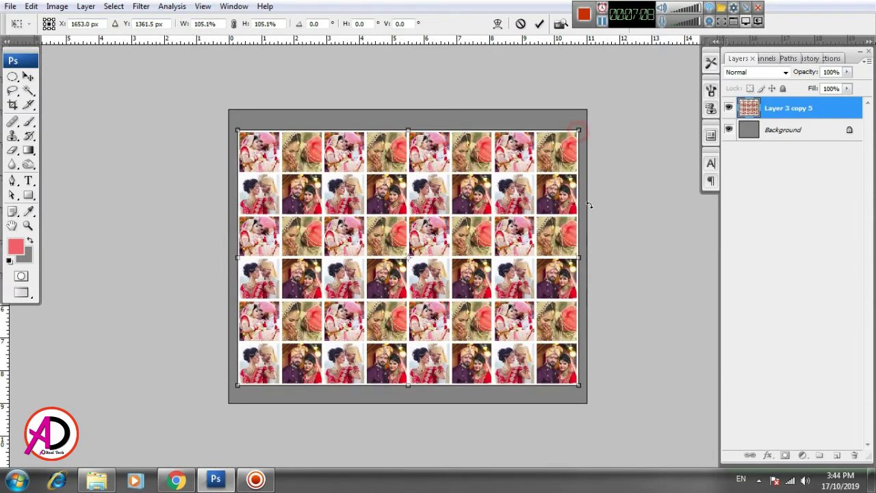
pyautogui.hotkey('shift', 'Left')
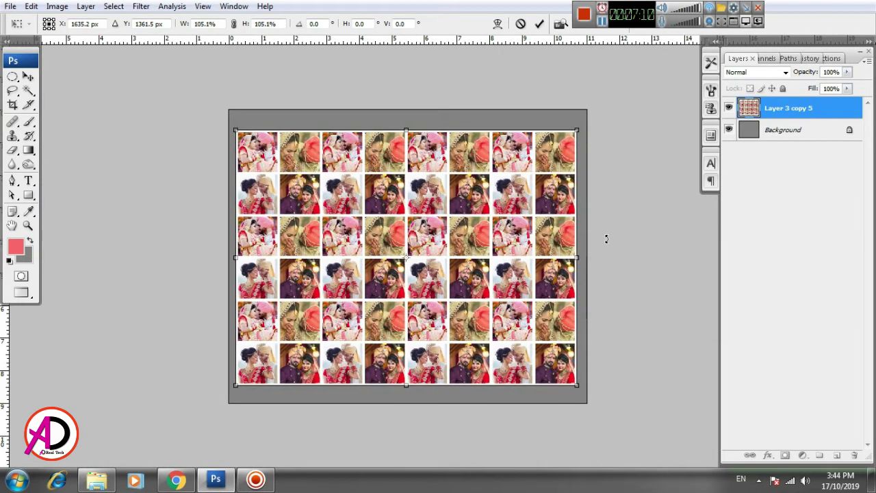
pyautogui.press('Return')
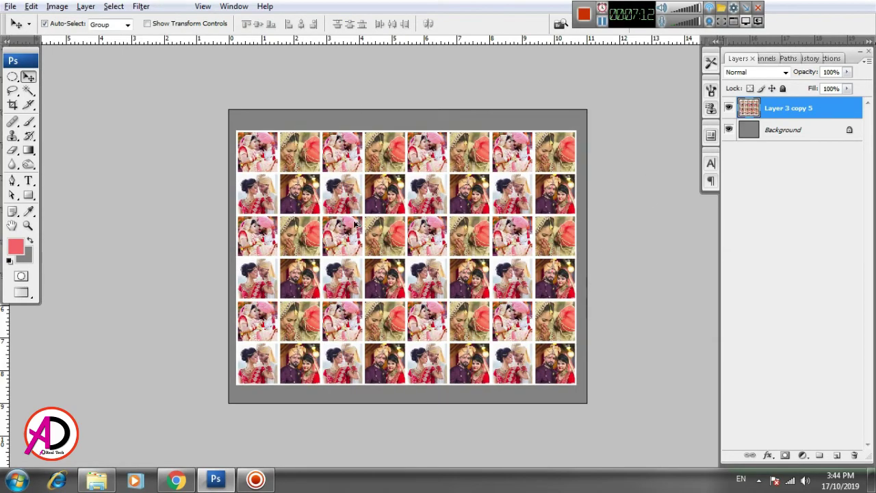
# Step: Zoom in on the canvas to inspect the enlarged photo grid
pyautogui.hotkey('ctrl', '+')
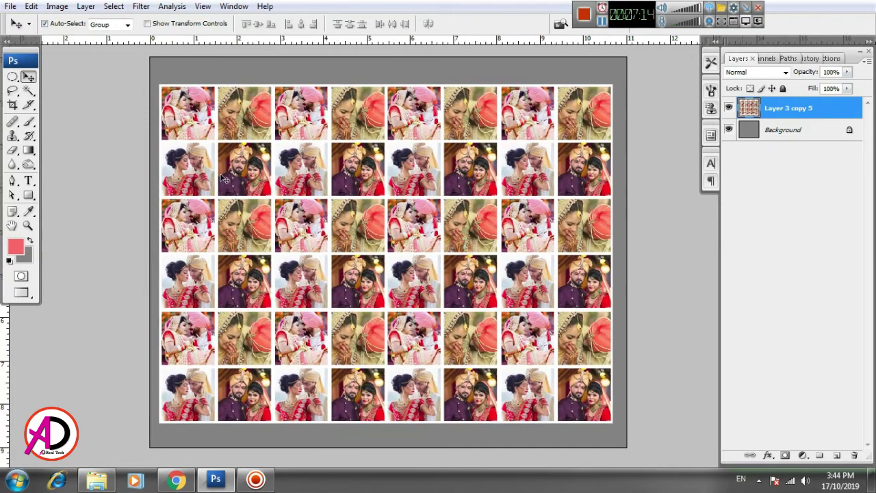
pyautogui.keyDown('alt'); pyautogui.click(487, 279); pyautogui.keyUp('alt')
pyautogui.keyDown('ctrl'); pyautogui.click(488, 277); pyautogui.keyUp('ctrl')
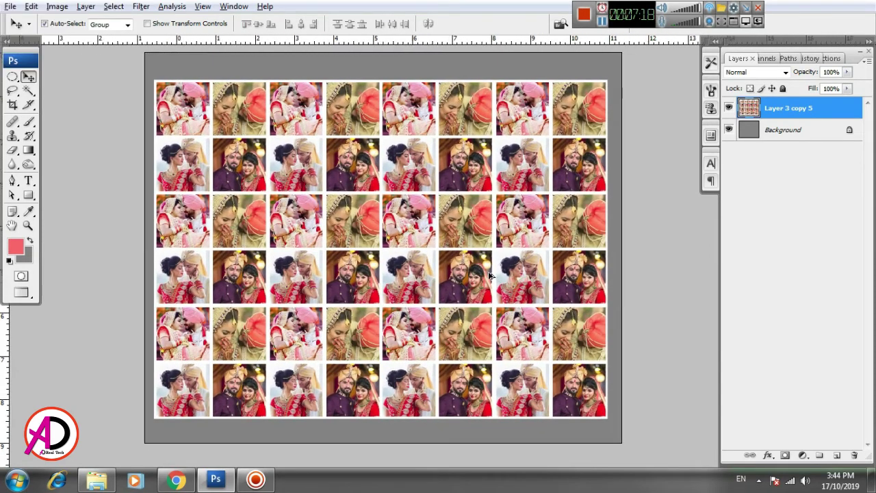
pyautogui.keyDown('alt'); pyautogui.click(490, 276); pyautogui.keyUp('alt')
pyautogui.keyDown('ctrl'); pyautogui.click(514, 272); pyautogui.keyUp('ctrl')
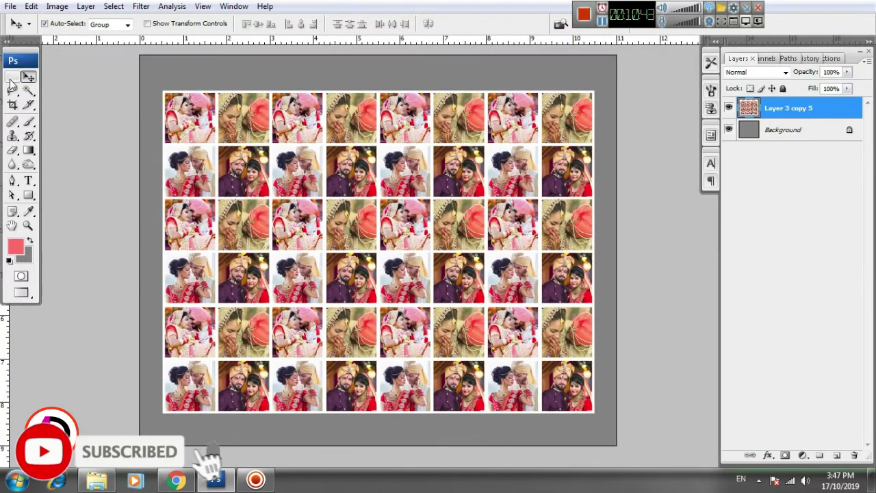
# Step: Select an elliptical area at the grid's centre and apply Spherize at 100% to it
pyautogui.click(12, 77)
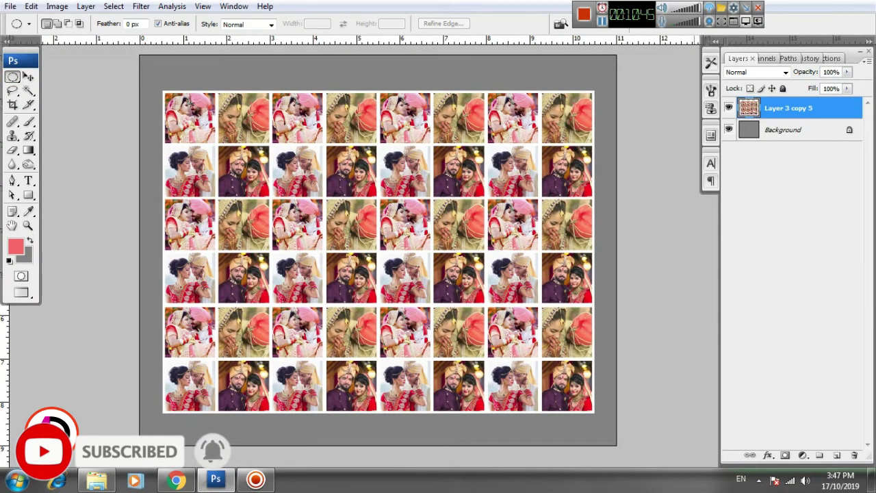
pyautogui.moveTo(380, 271); pyautogui.dragTo(538, 406)
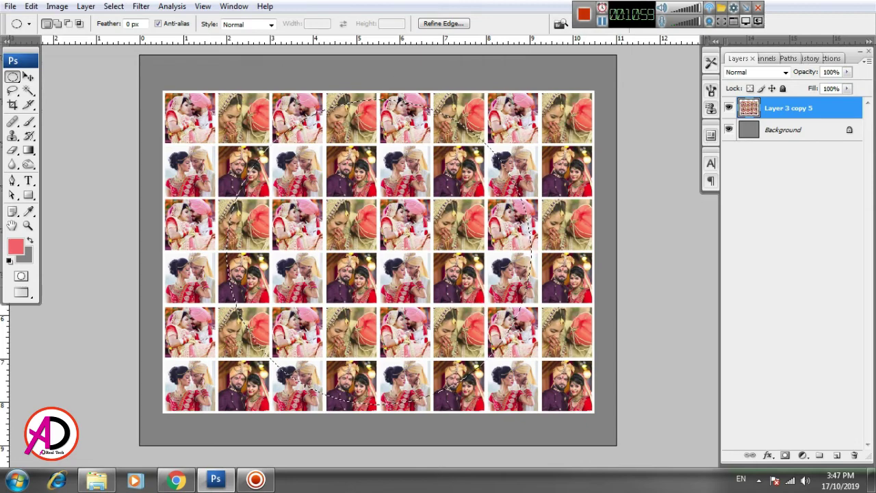
pyautogui.click(152, 8)
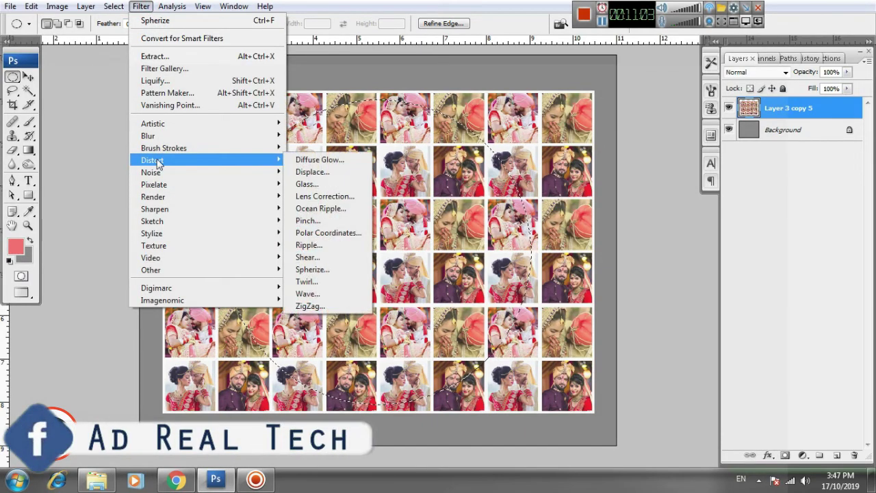
pyautogui.moveTo(152, 161)
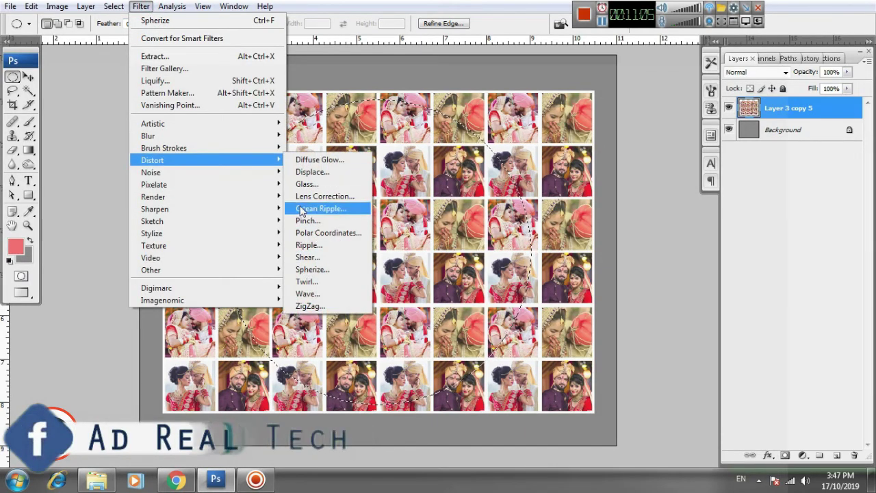
pyautogui.click(326, 271)
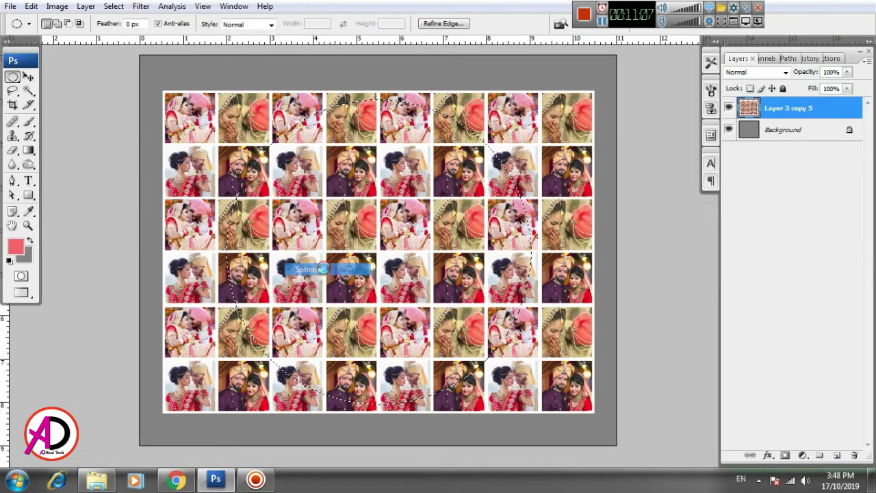
pyautogui.click(355, 244)
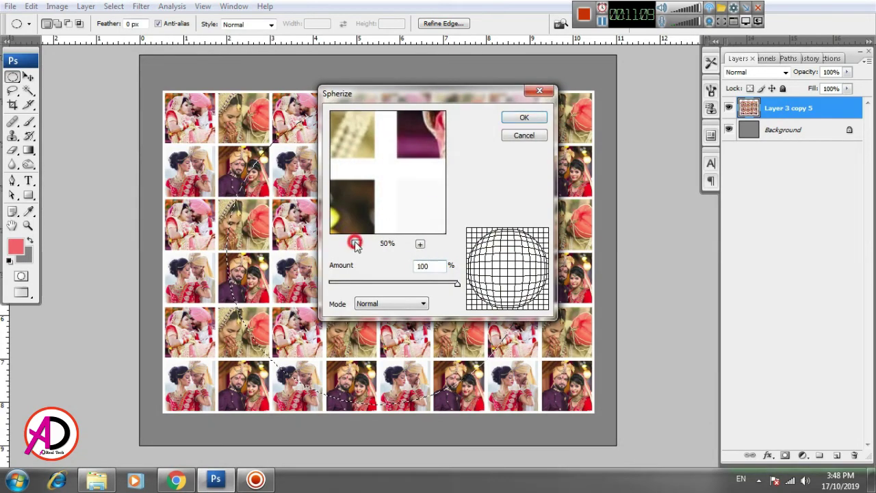
pyautogui.click(355, 244)
pyautogui.click(355, 244)
pyautogui.click(356, 245)
pyautogui.click(355, 245)
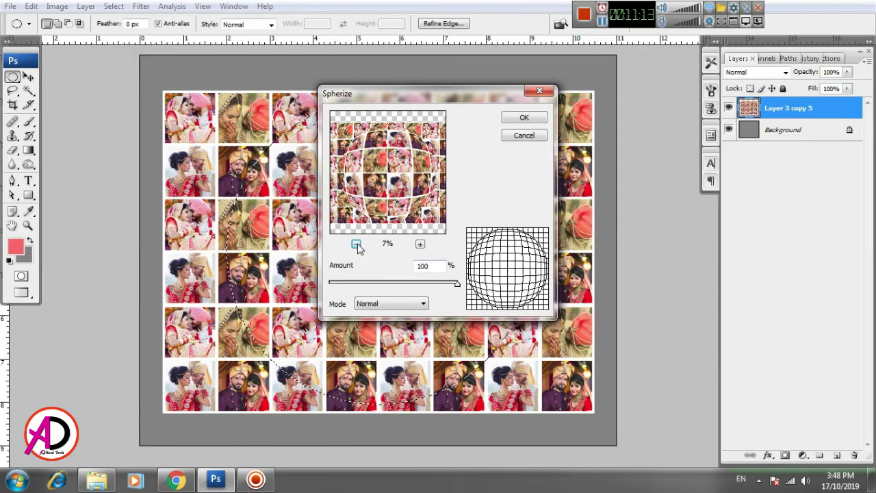
pyautogui.click(356, 245)
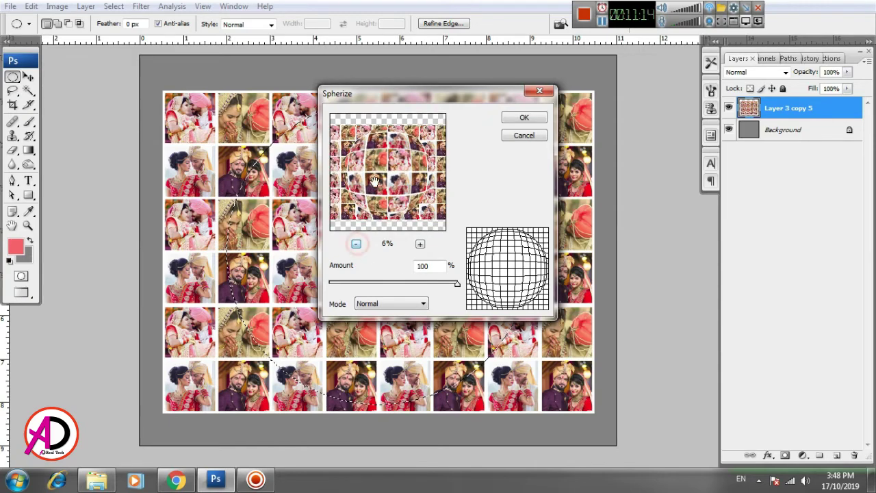
pyautogui.click(523, 118)
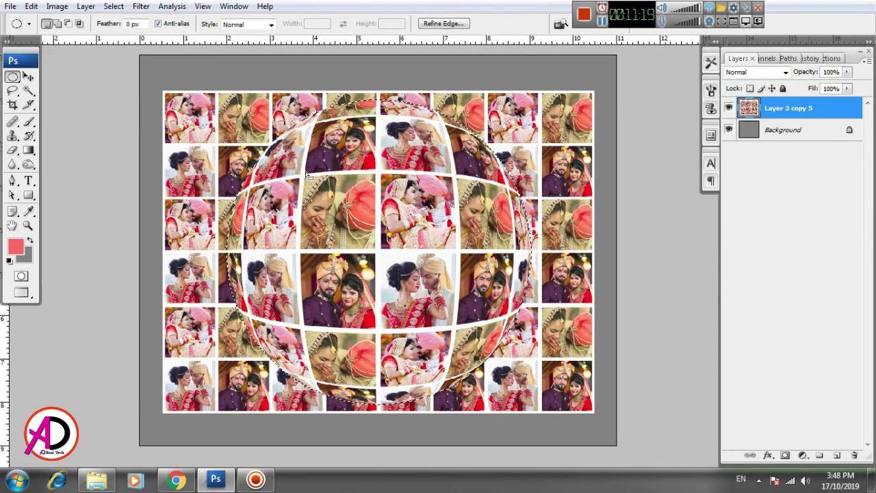
# Step: Invert the selection, delete the photos outside the sphere, deselect, and reposition the sphere left
pyautogui.click(114, 6)
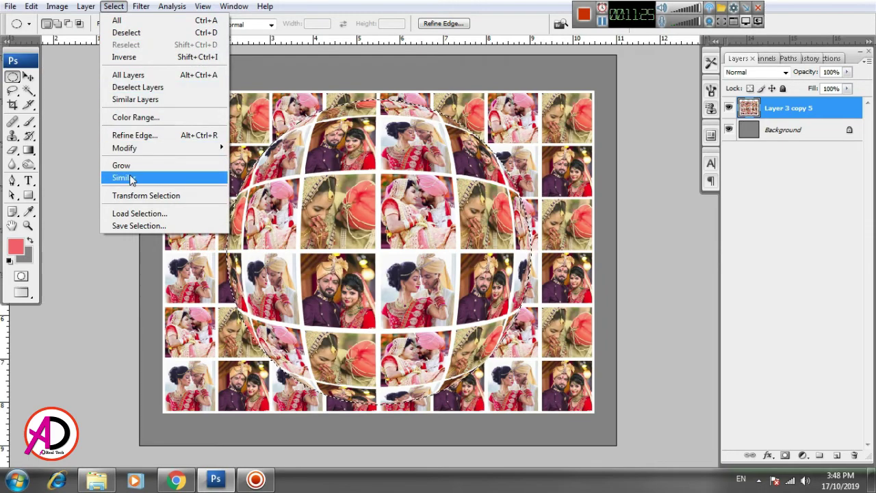
pyautogui.click(137, 57)
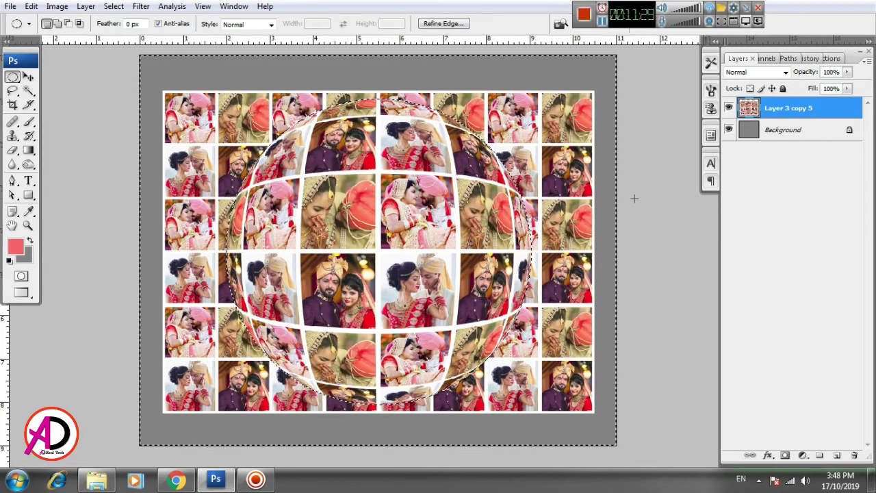
pyautogui.press('Delete')
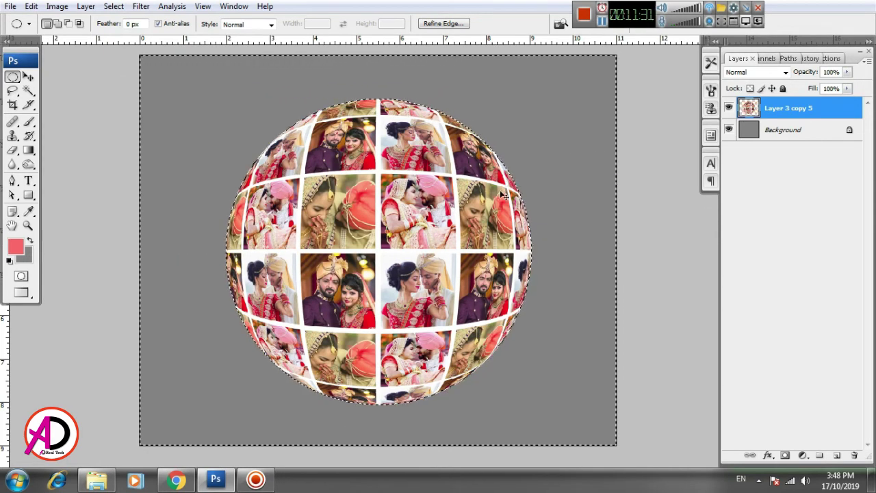
pyautogui.hotkey('ctrl', 'd')
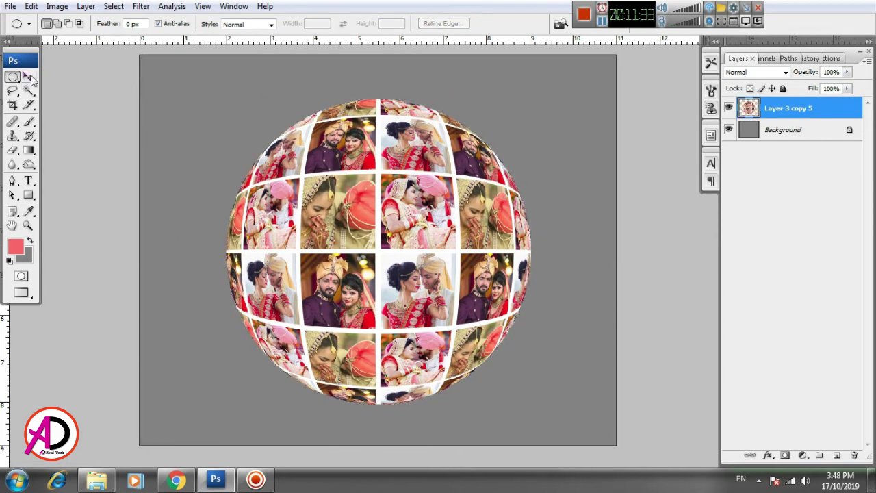
pyautogui.click(28, 76)
pyautogui.moveTo(507, 217)
pyautogui.mouseDown()
pyautogui.moveTo(421, 215)
pyautogui.moveTo(435, 229)
pyautogui.mouseUp()
# Step: Scale the photo sphere up to about 115% and commit the resize
pyautogui.hotkey('ctrl', 't')
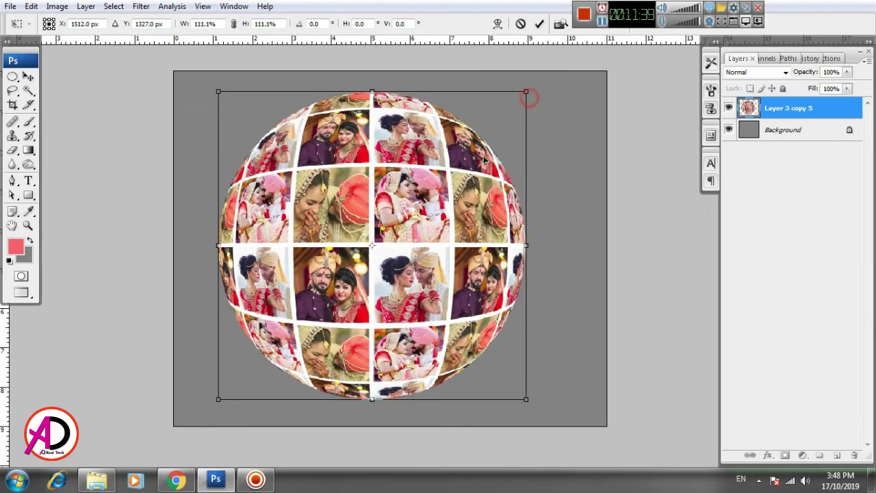
pyautogui.moveTo(510, 108)
pyautogui.mouseDown()
pyautogui.moveTo(581, 83)
pyautogui.moveTo(574, 106)
pyautogui.moveTo(528, 109)
pyautogui.mouseUp()
pyautogui.scroll(-2, 541, 248)
pyautogui.moveTo(558, 68)
pyautogui.mouseDown()
pyautogui.moveTo(496, 363)
pyautogui.moveTo(493, 196)
pyautogui.mouseUp()
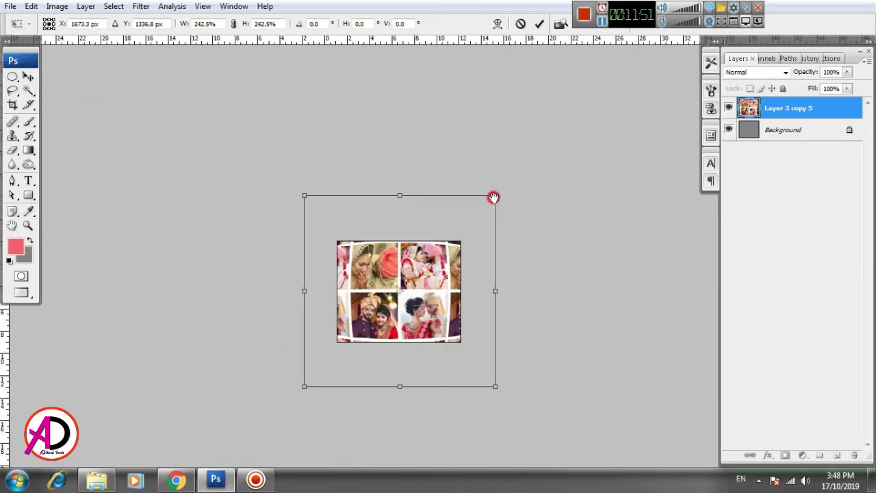
pyautogui.moveTo(497, 163); pyautogui.dragTo(448, 212)
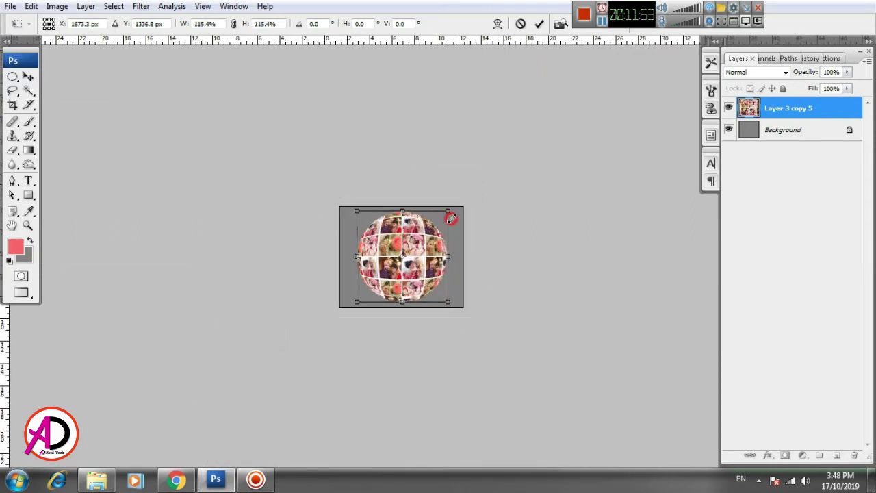
pyautogui.doubleClick(421, 238)
pyautogui.scroll(3, 457, 241)
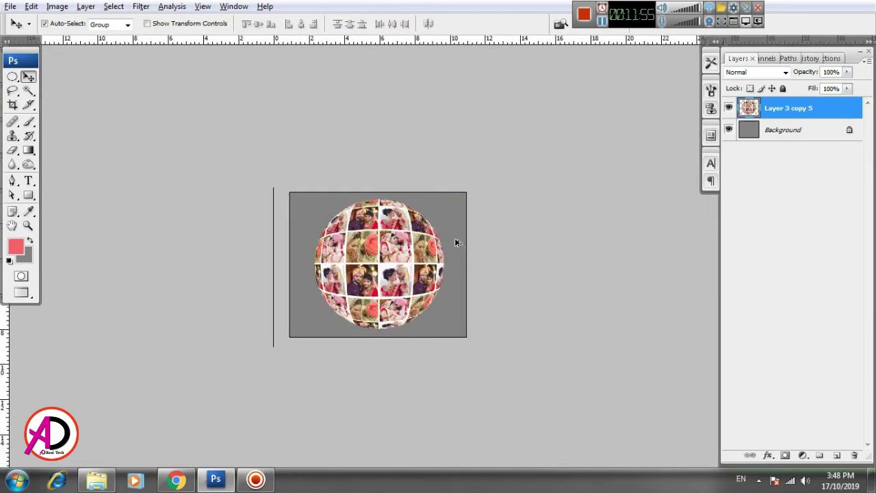
pyautogui.scroll(1, 479, 258)
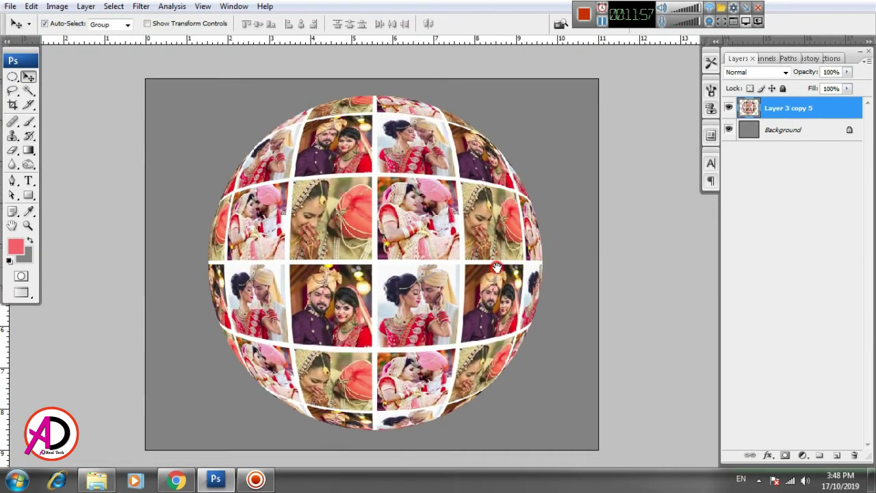
# Step: Rotate the sphere about 16° clockwise and fit the document in view
pyautogui.hotkey('ctrl', 't')
pyautogui.moveTo(559, 195); pyautogui.dragTo(577, 237)
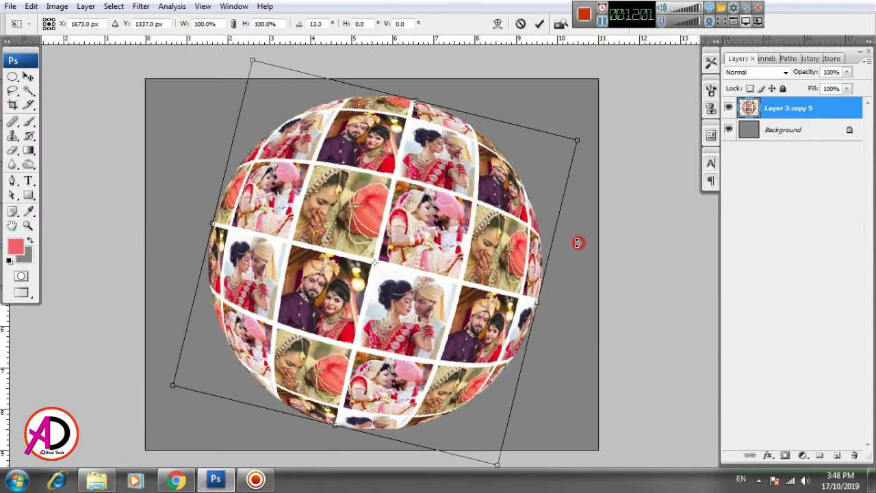
pyautogui.moveTo(578, 237); pyautogui.dragTo(578, 251)
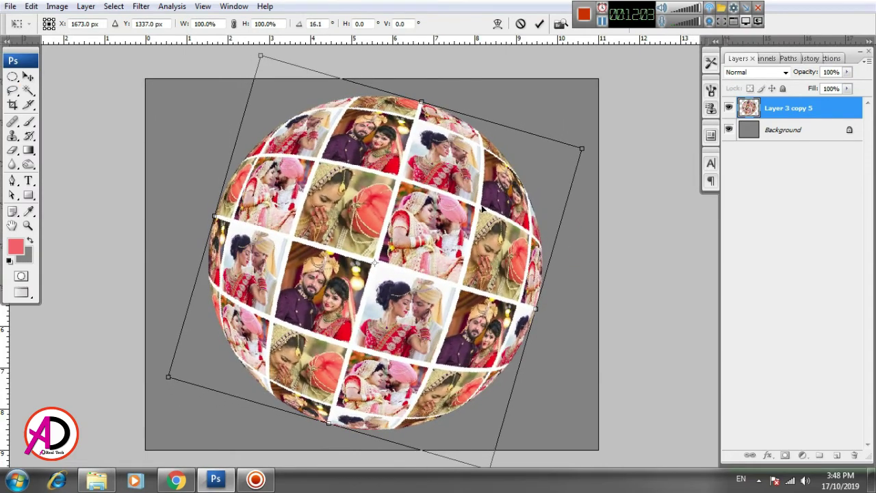
pyautogui.press('Return')
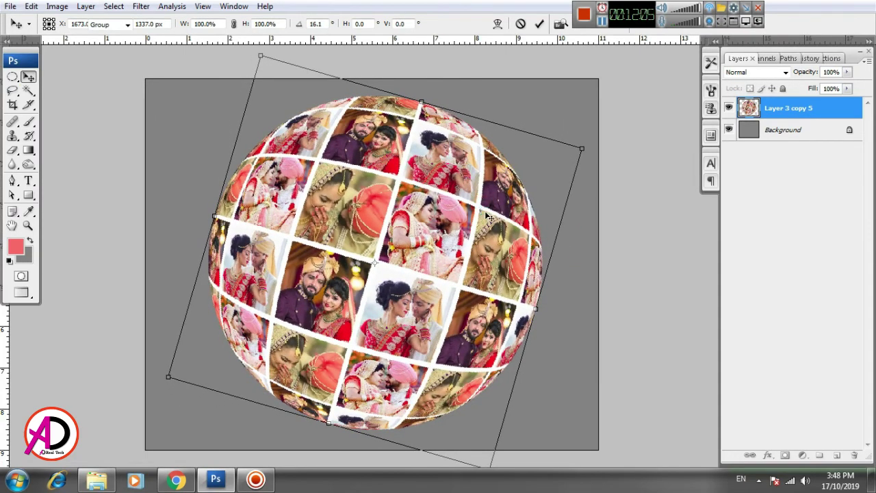
pyautogui.hotkey('ctrl', '-')
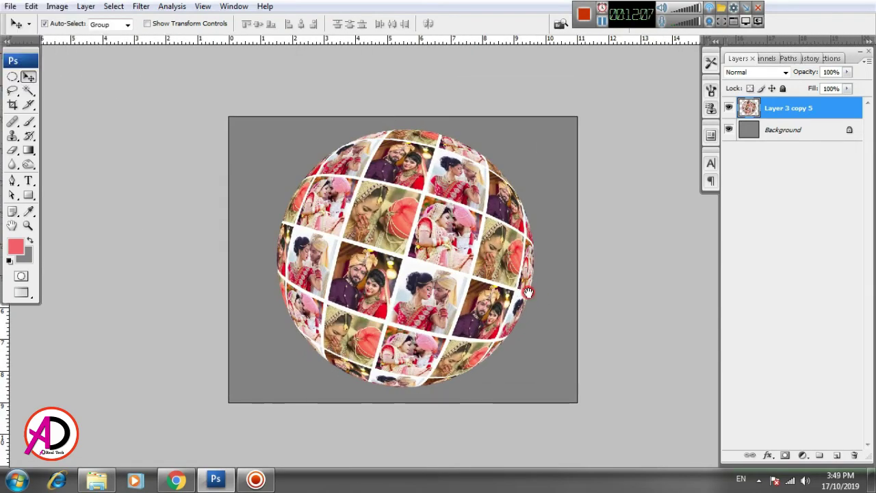
pyautogui.moveTo(528, 293); pyautogui.dragTo(505, 282)
# Step: Add a Drop Shadow with Normal blend mode, 100 opacity and white colour
pyautogui.click(769, 455)
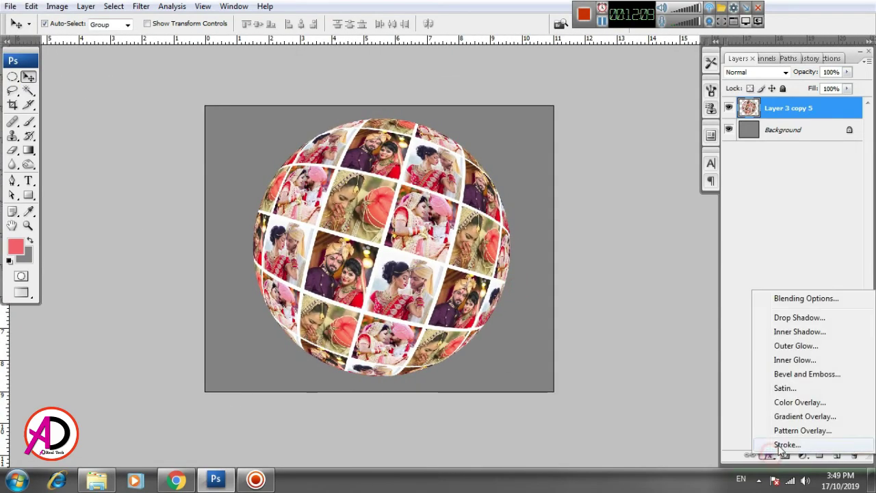
pyautogui.click(791, 317)
pyautogui.moveTo(541, 185); pyautogui.dragTo(641, 166)
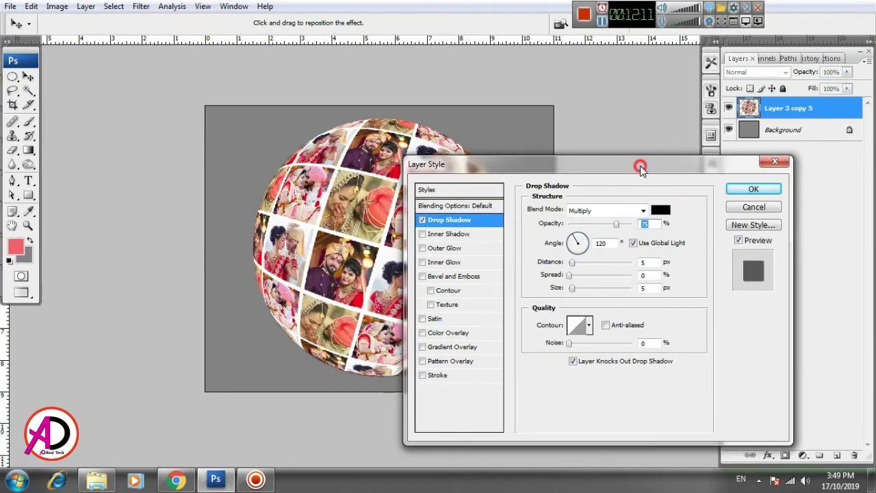
pyautogui.moveTo(628, 228); pyautogui.dragTo(633, 225)
pyautogui.click(606, 210)
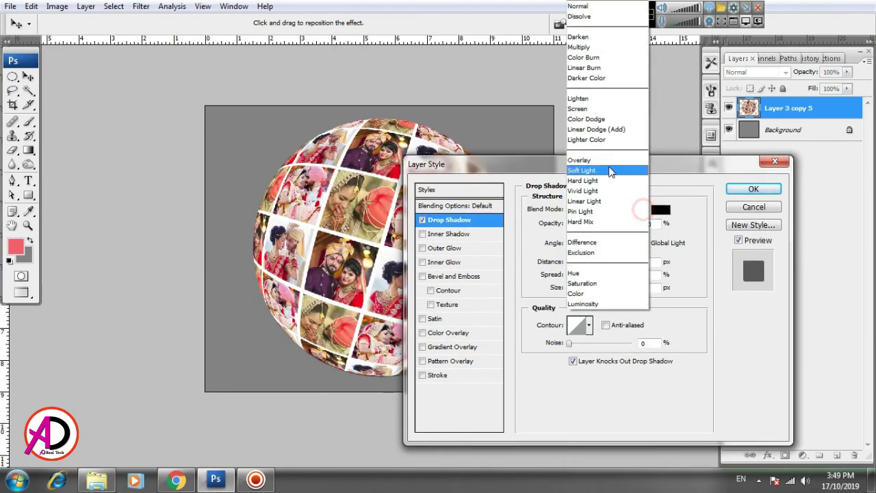
pyautogui.click(590, 8)
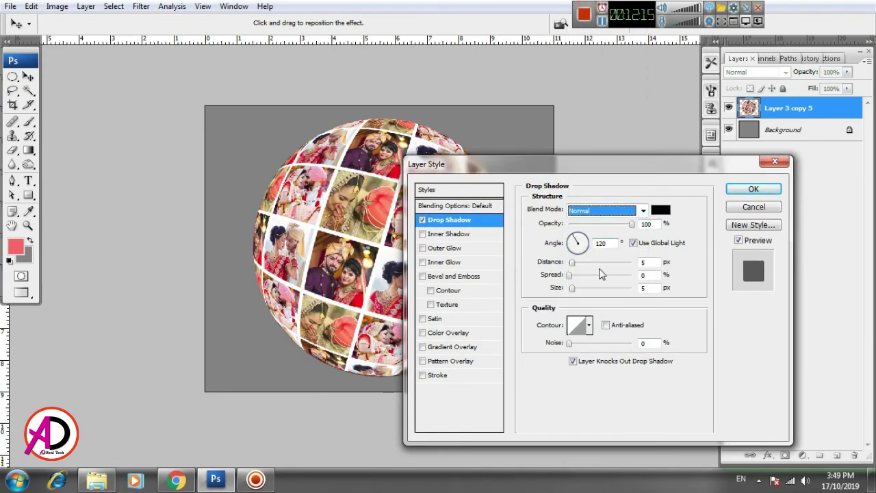
pyautogui.click(661, 210)
pyautogui.click(470, 244)
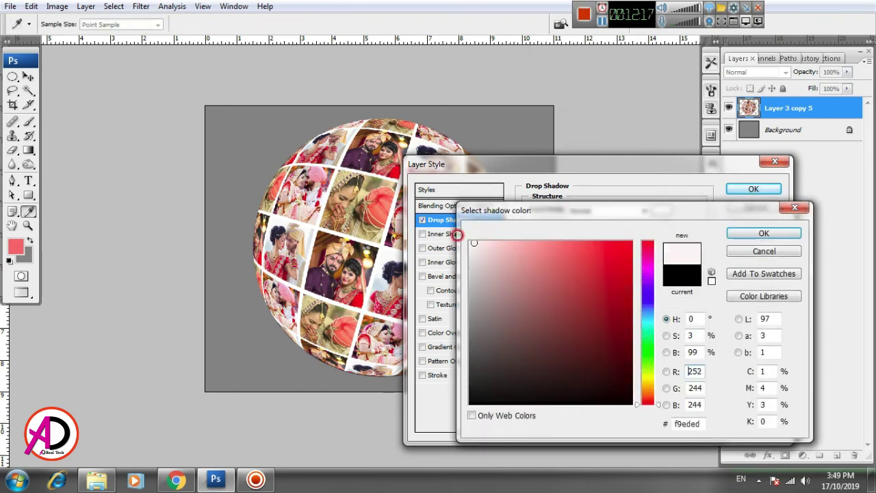
pyautogui.click(759, 233)
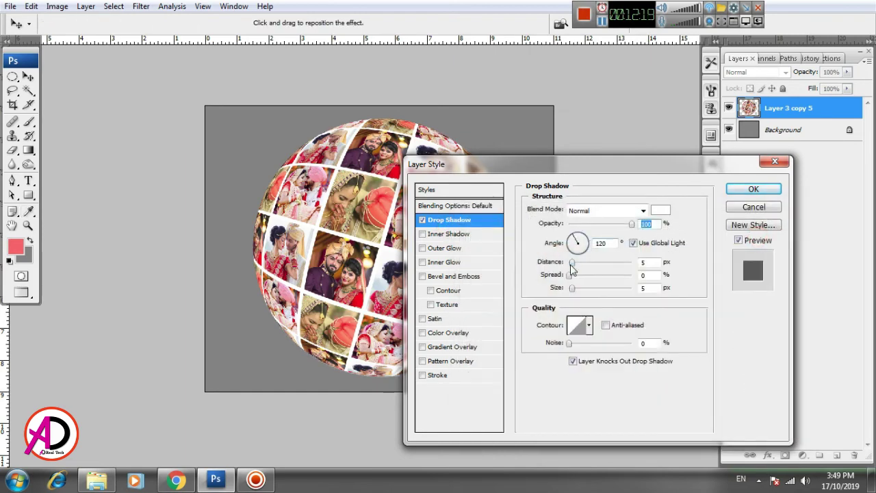
# Step: Set the white shadow to 0 distance and about 174 px size, apply, and nudge the globe
pyautogui.moveTo(573, 288); pyautogui.dragTo(606, 291)
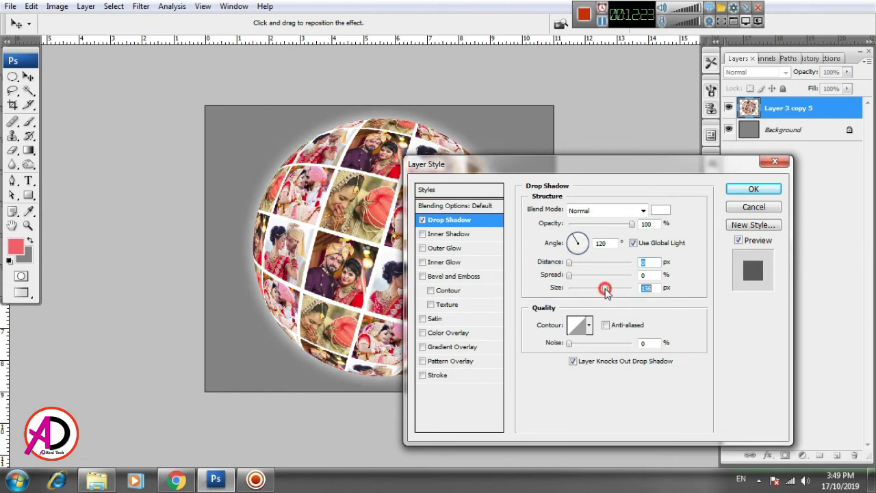
pyautogui.moveTo(621, 172); pyautogui.dragTo(705, 94)
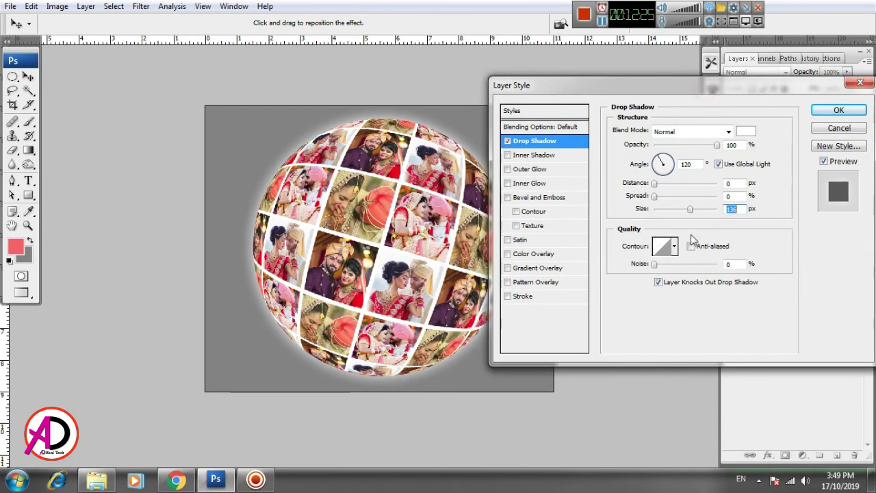
pyautogui.moveTo(690, 209); pyautogui.dragTo(700, 209)
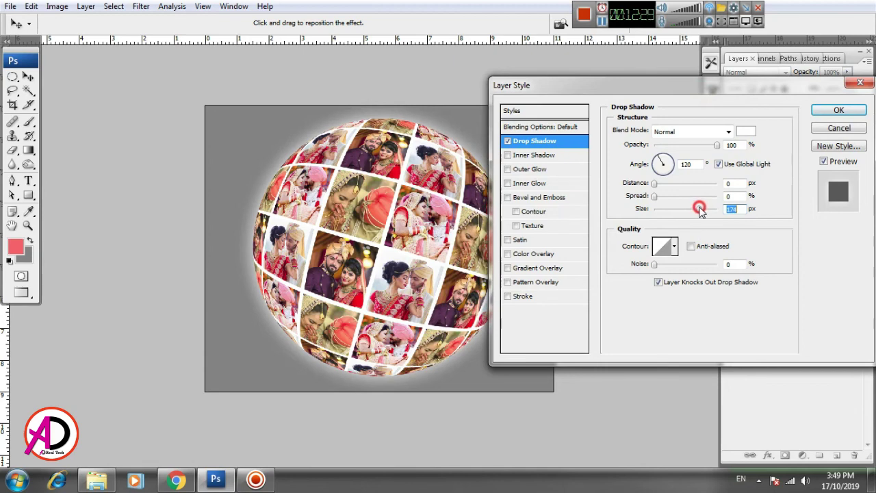
pyautogui.moveTo(729, 85); pyautogui.dragTo(699, 100)
pyautogui.click(805, 124)
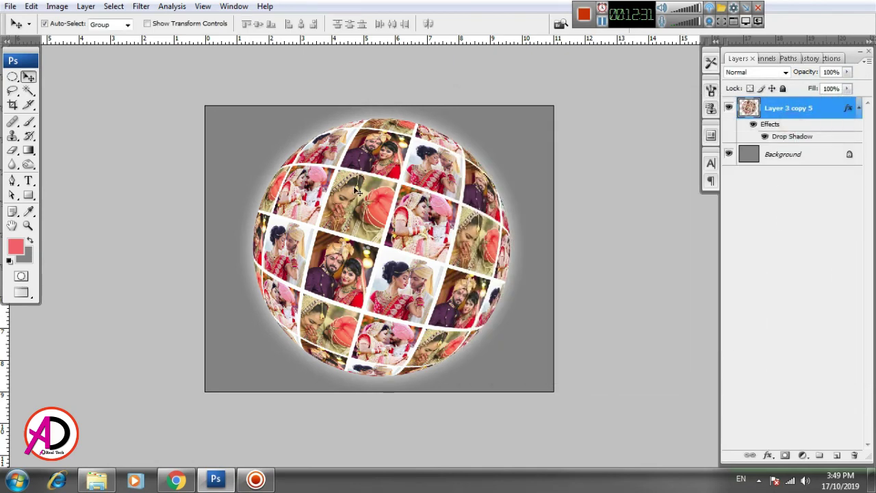
pyautogui.press('Right')
pyautogui.press('Right')
pyautogui.press('Right')
pyautogui.press('Down')
pyautogui.press('Down')
pyautogui.press('Down')
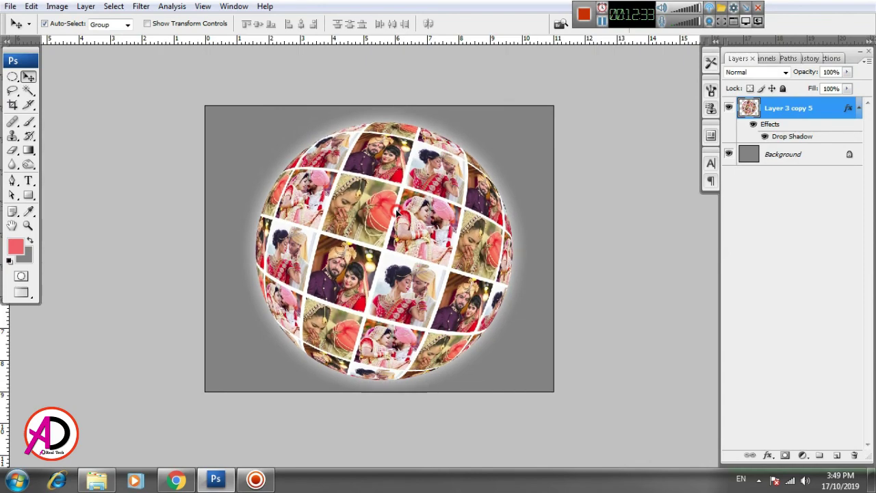